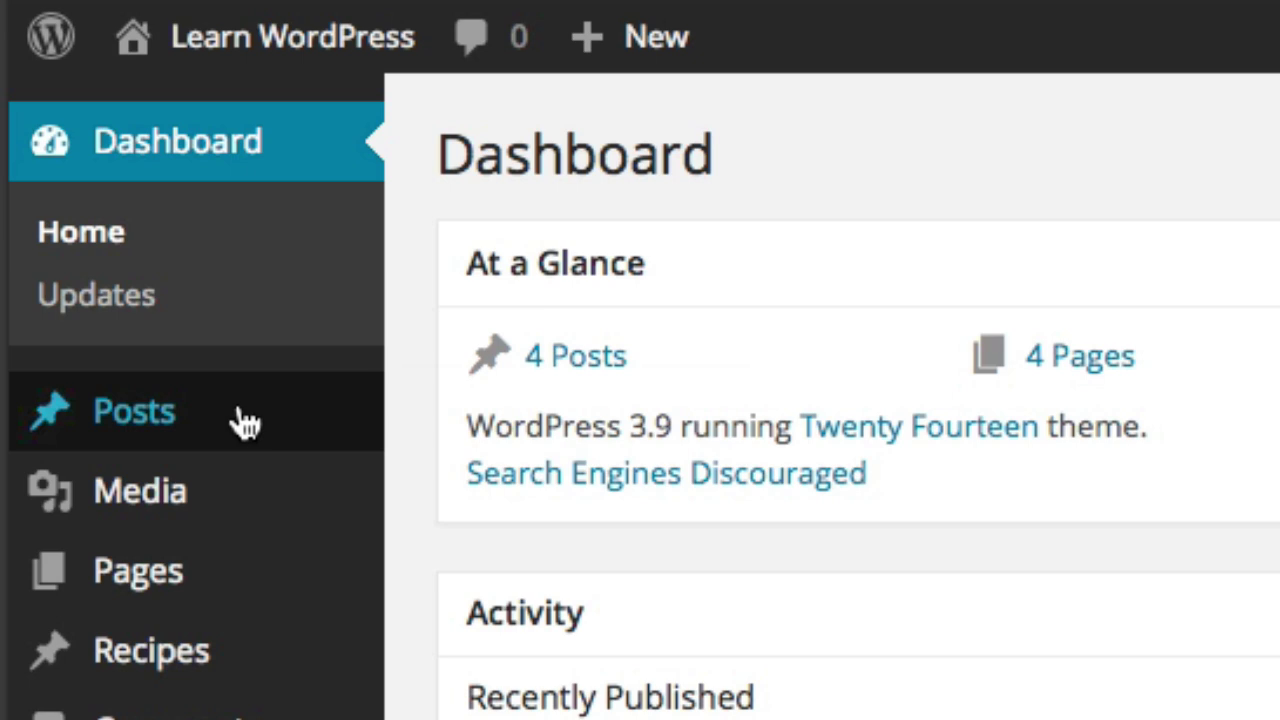
# Open the post "How to Assess Website Analytics" for editing from the list of all posts.
pyautogui.moveTo(148, 284)
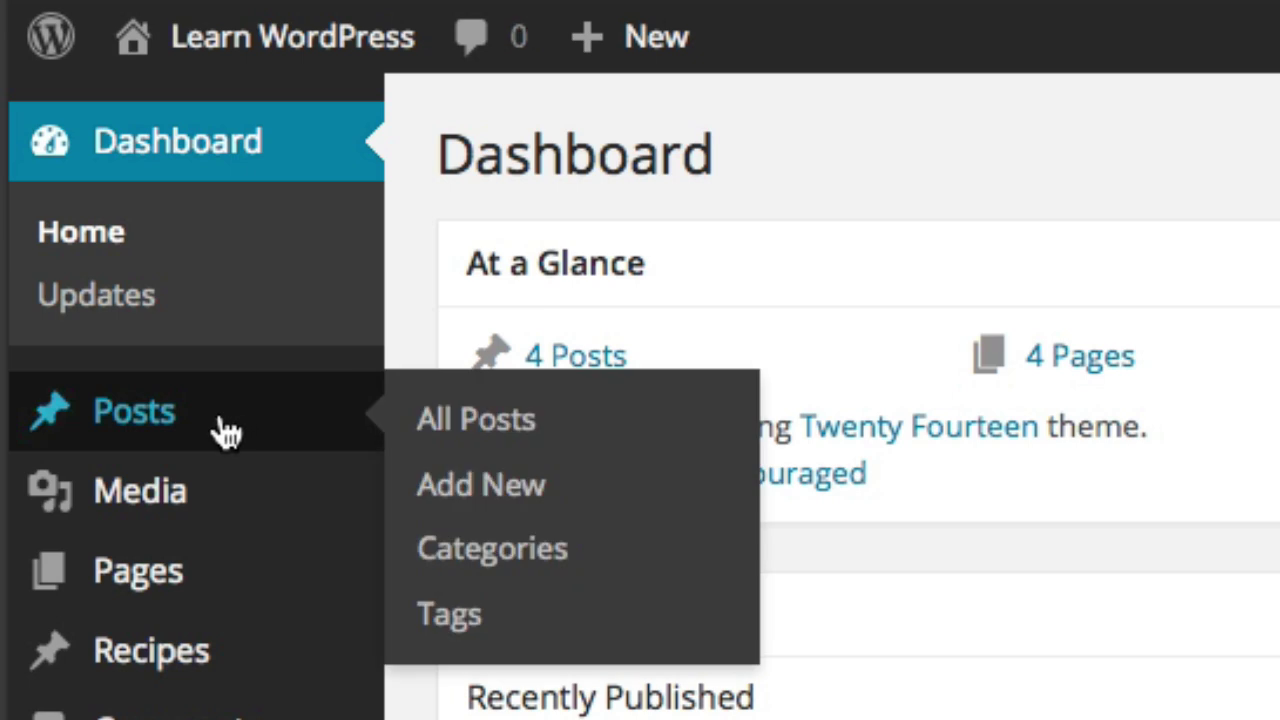
pyautogui.click(228, 432)
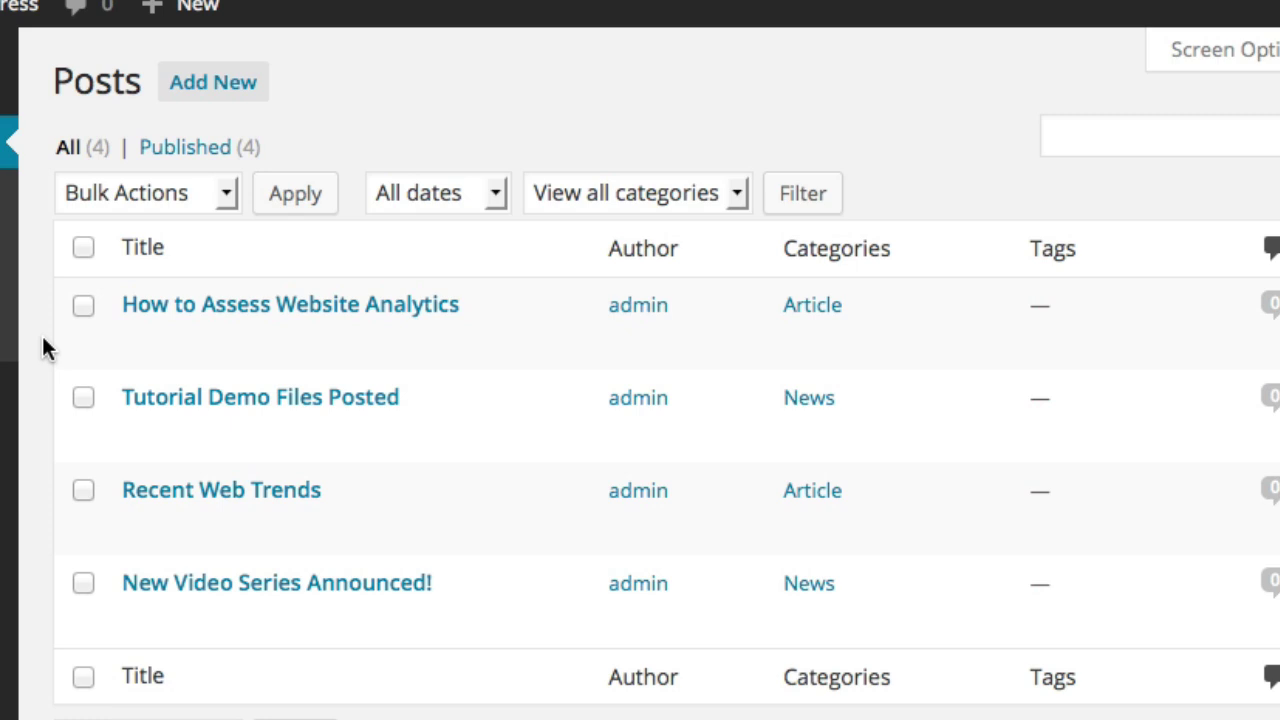
pyautogui.moveTo(251, 314)
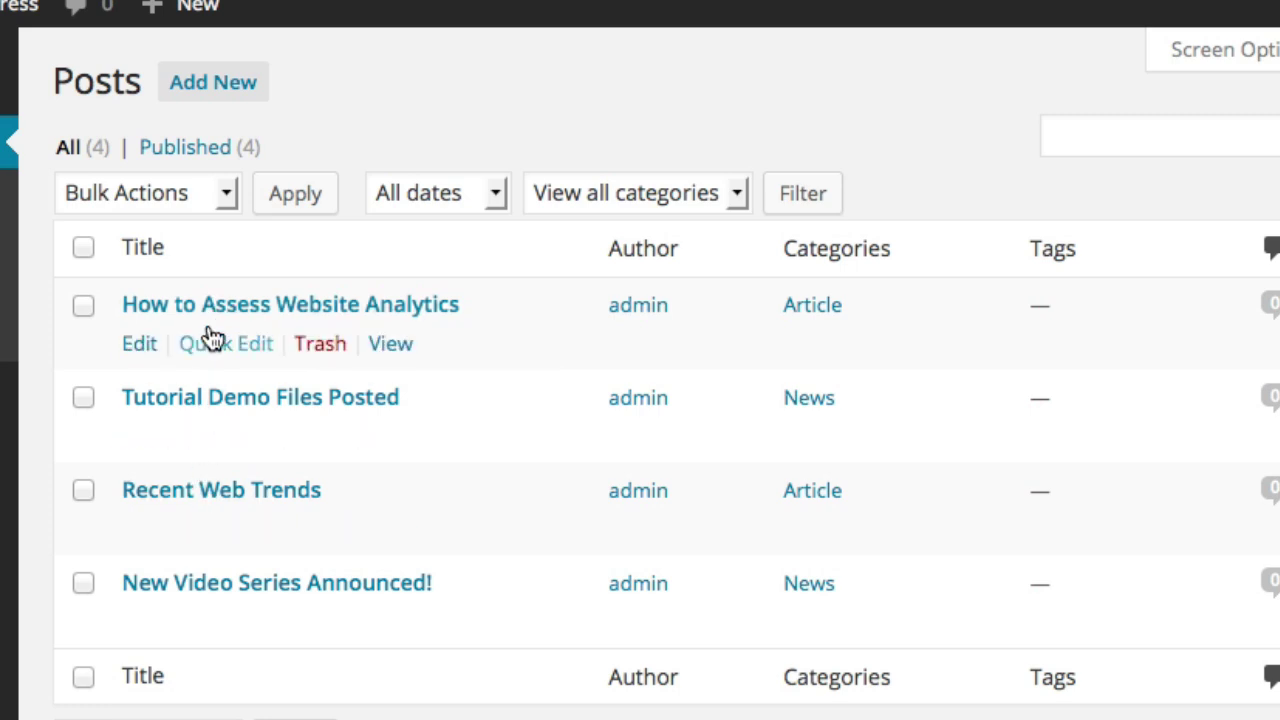
pyautogui.click(222, 310)
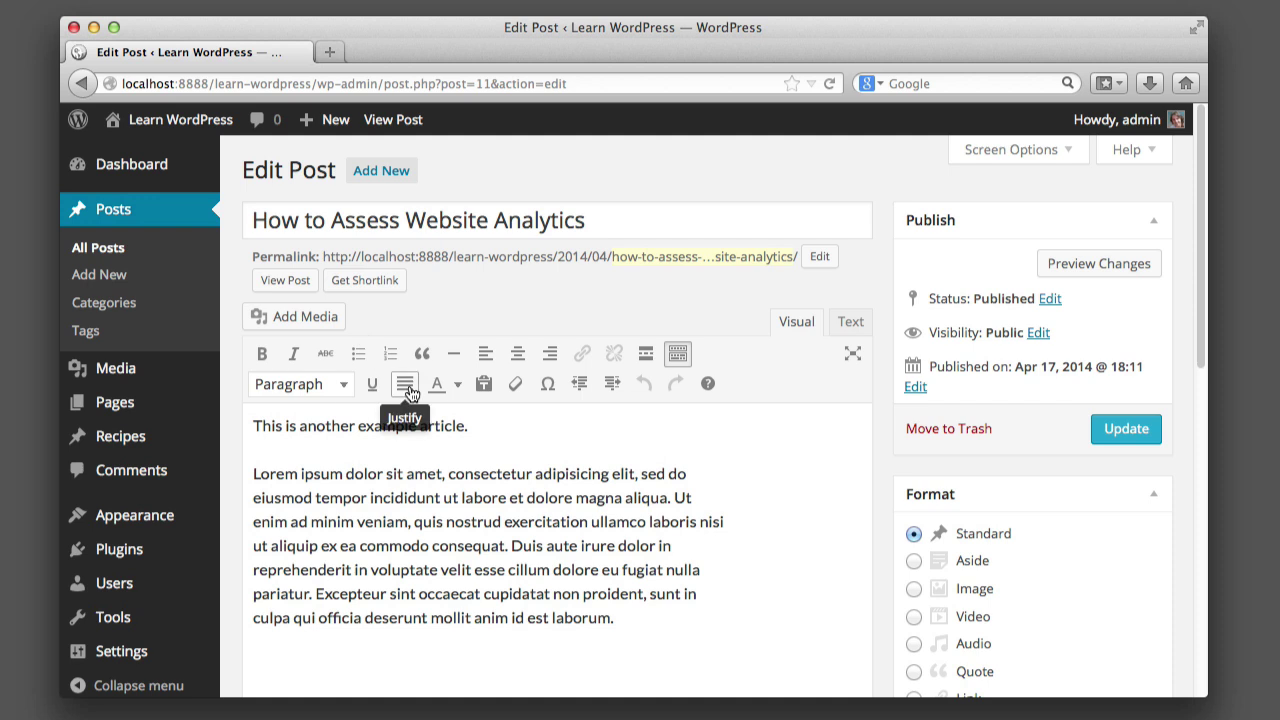
# Format the words "dolor sit amet," in the Lorem ipsum paragraph as bold and italic.
pyautogui.click(334, 476)
pyautogui.moveTo(346, 471)
pyautogui.mouseDown()
pyautogui.moveTo(436, 469)
pyautogui.moveTo(348, 479)
pyautogui.mouseUp()
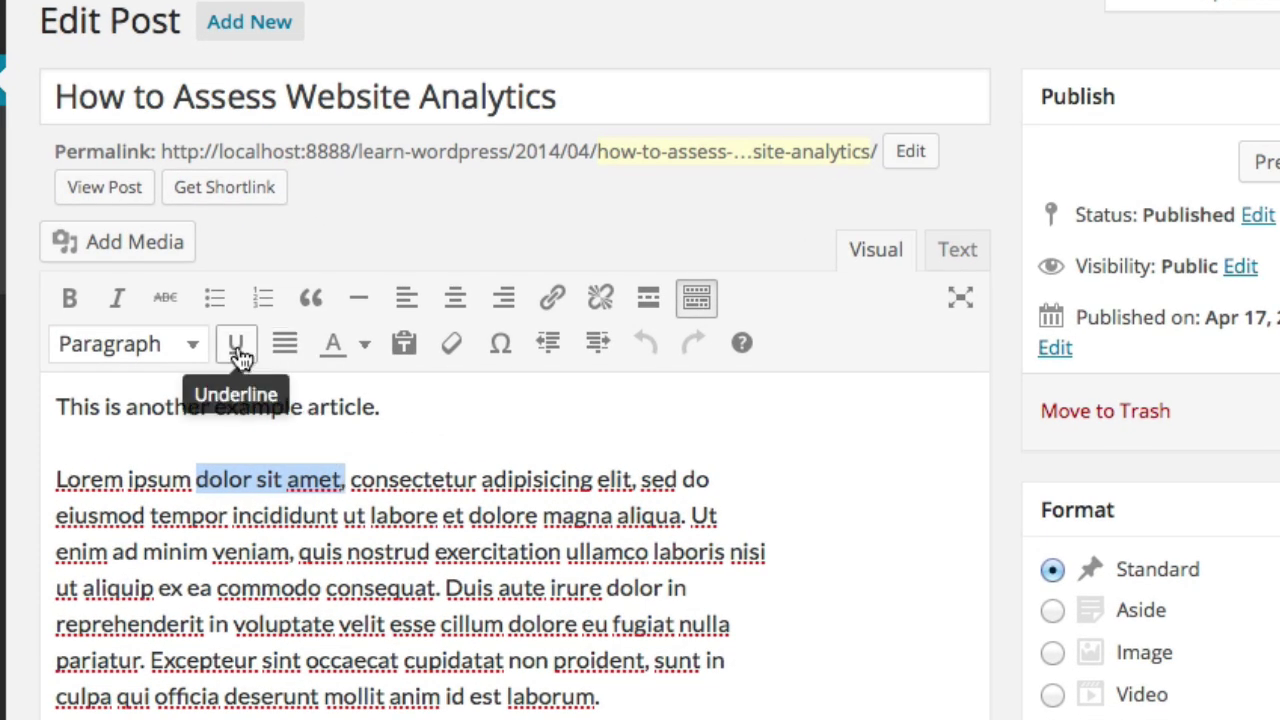
pyautogui.click(73, 300)
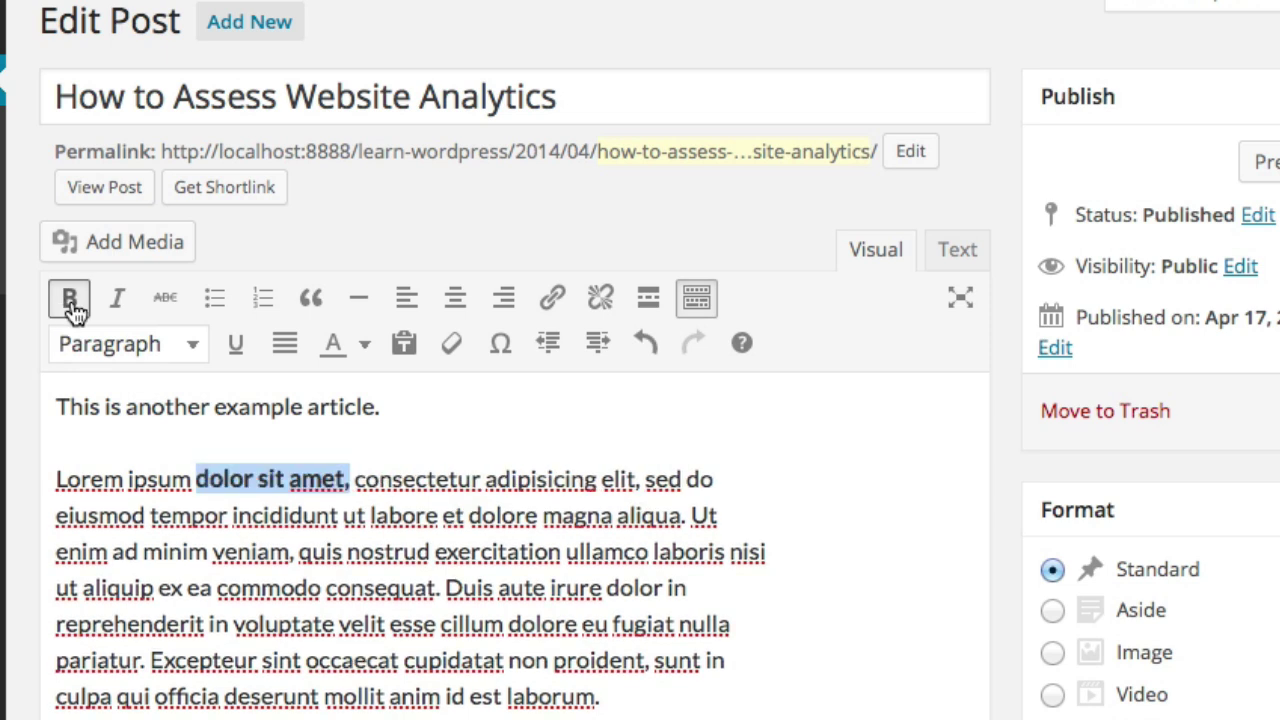
pyautogui.click(125, 302)
# Insert the paragraph "This is new text." above the Lorem ipsum paragraph and update the post.
pyautogui.press('Return')
pyautogui.press('Up')
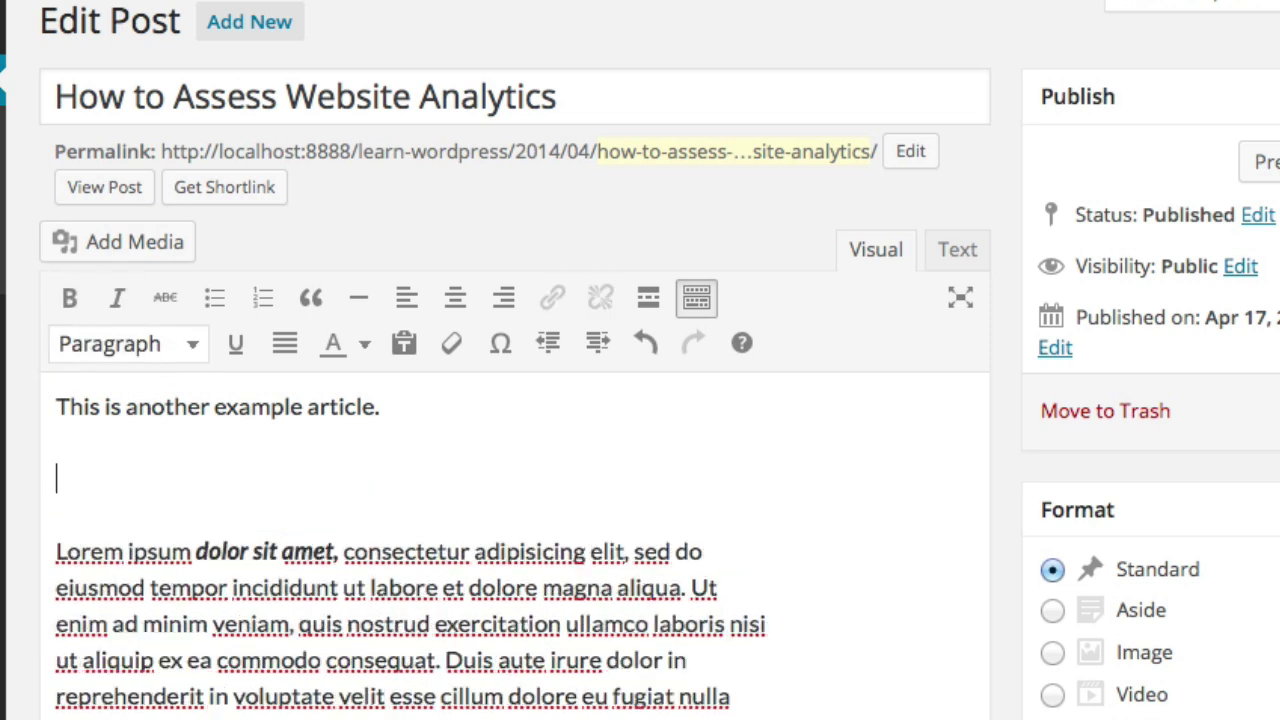
pyautogui.write('This is neew')
pyautogui.press('BackSpace')
pyautogui.press('BackSpace')
pyautogui.write('w tex')
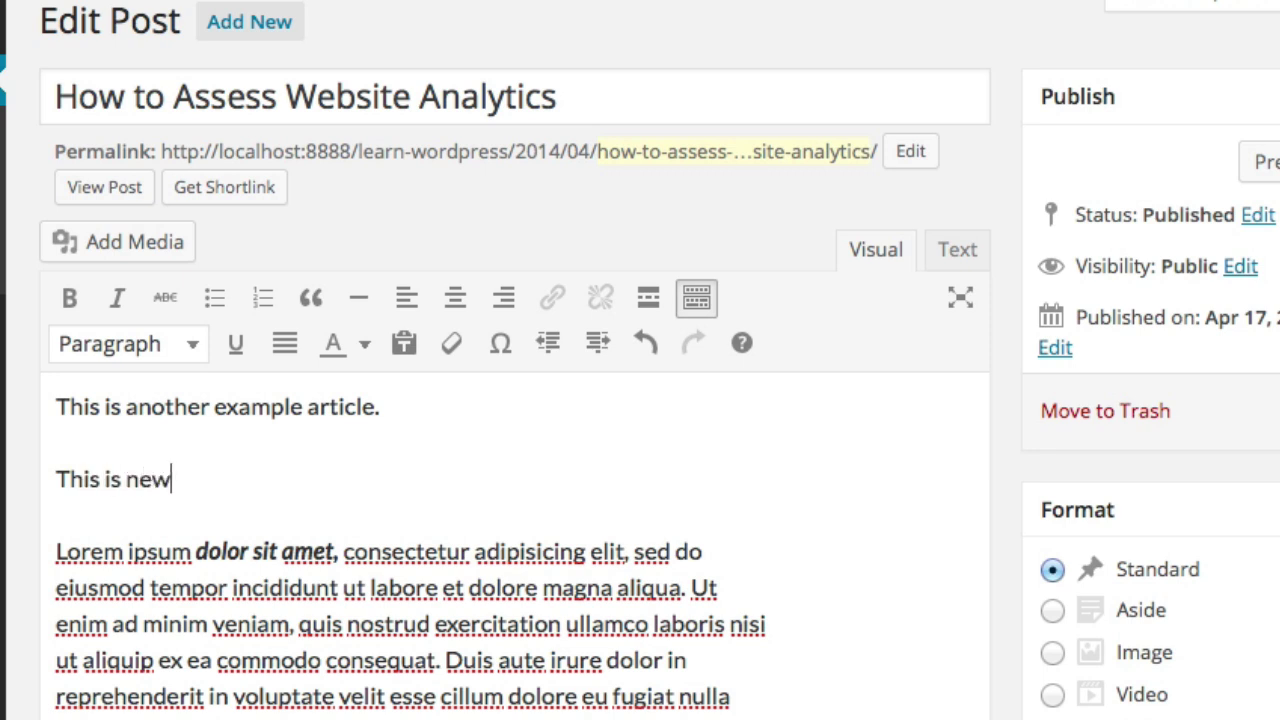
pyautogui.write('t.')
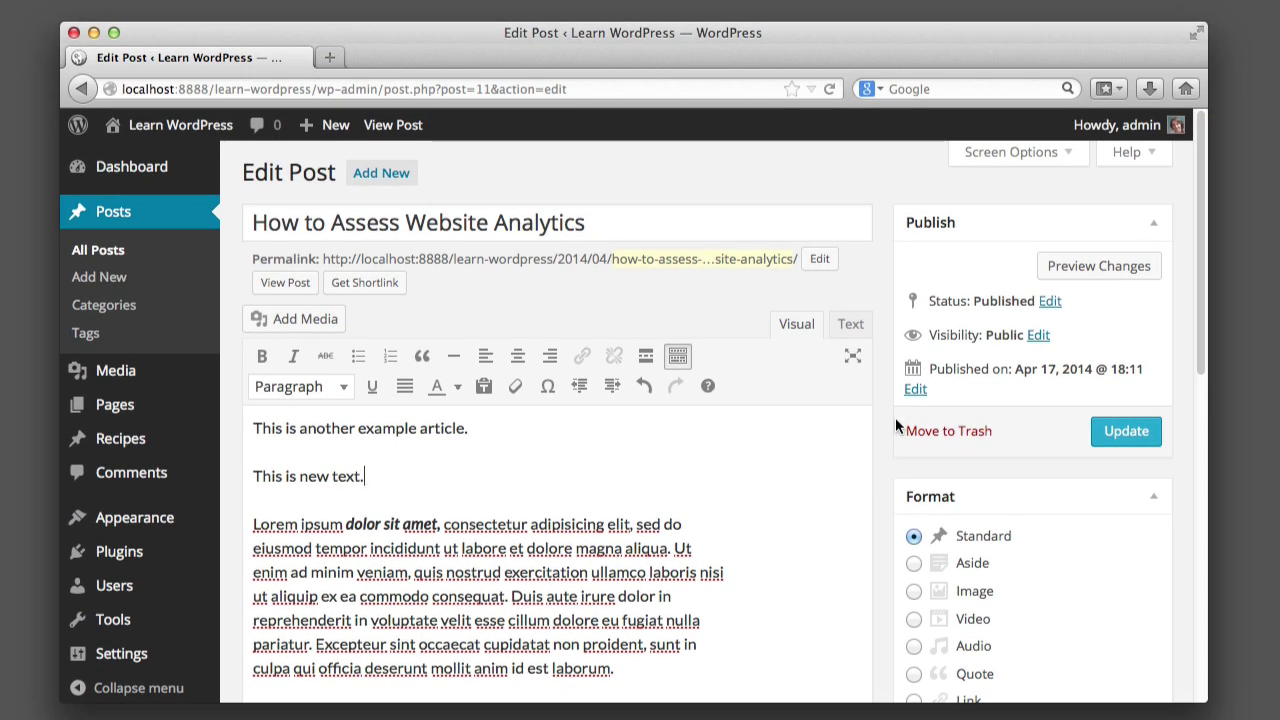
pyautogui.click(1130, 431)
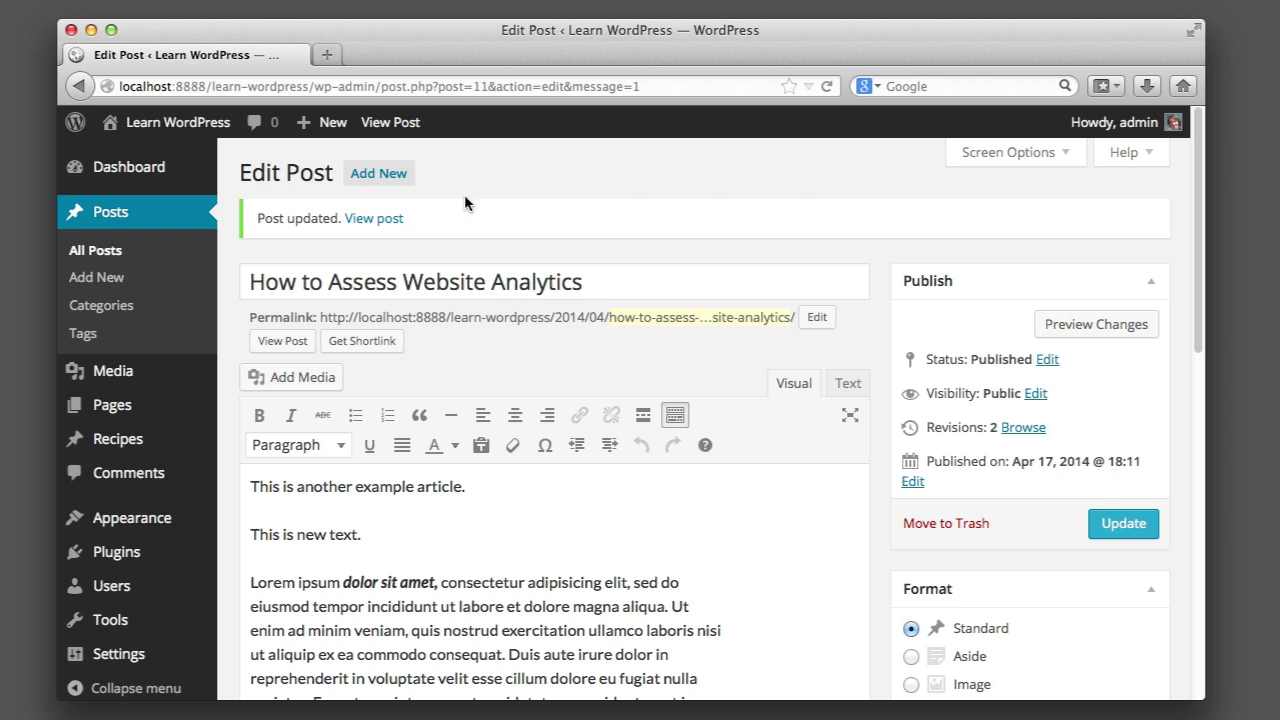
# Create a new post from the posts list with the title "New Example Post".
pyautogui.click(166, 221)
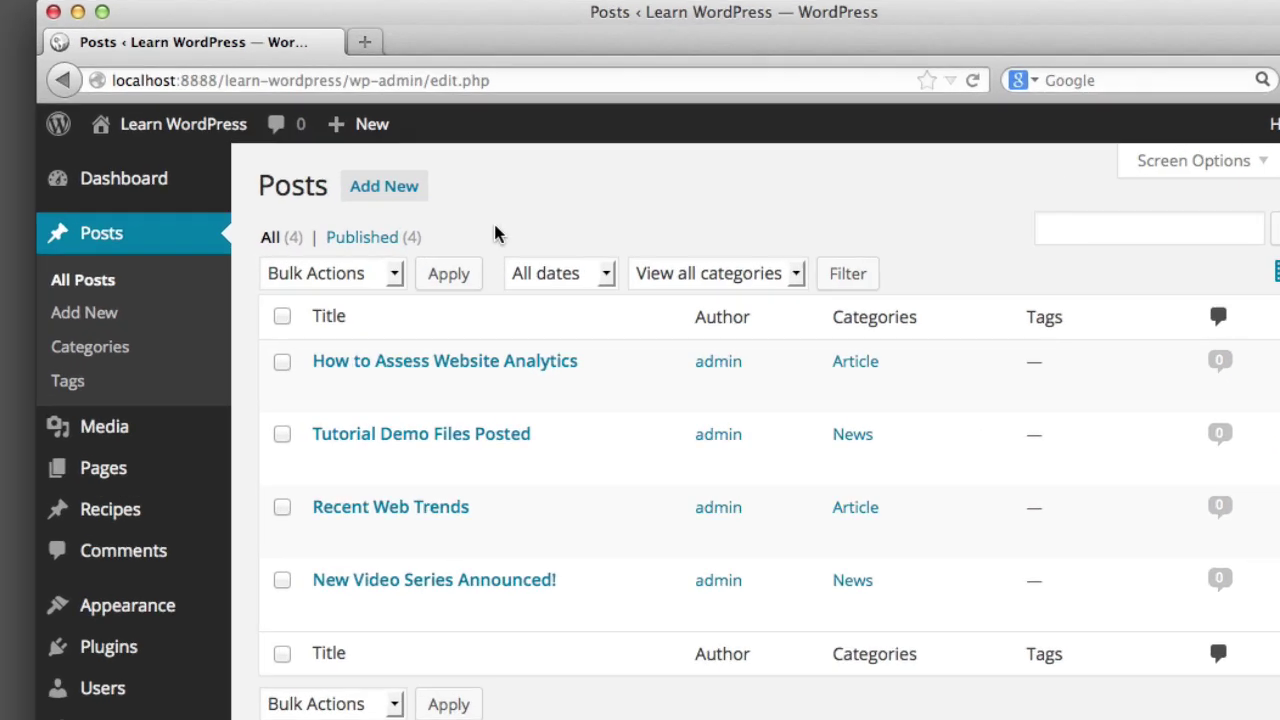
pyautogui.click(394, 182)
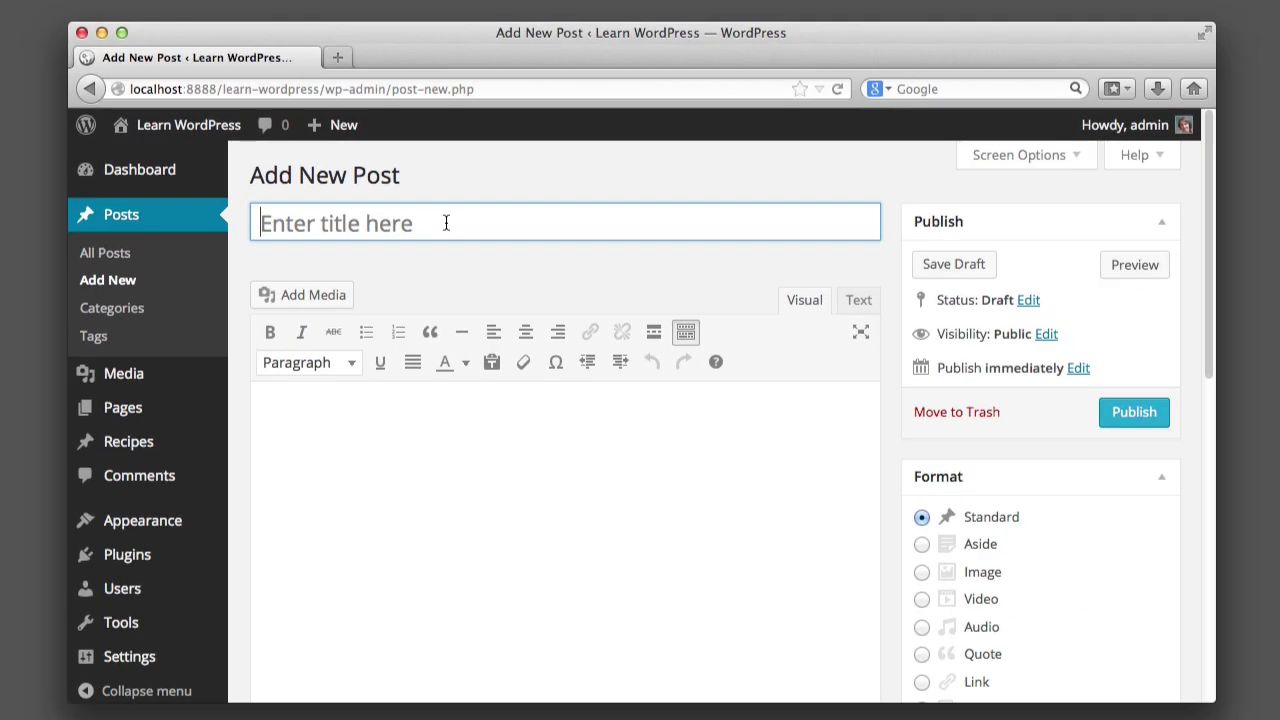
pyautogui.write('New')
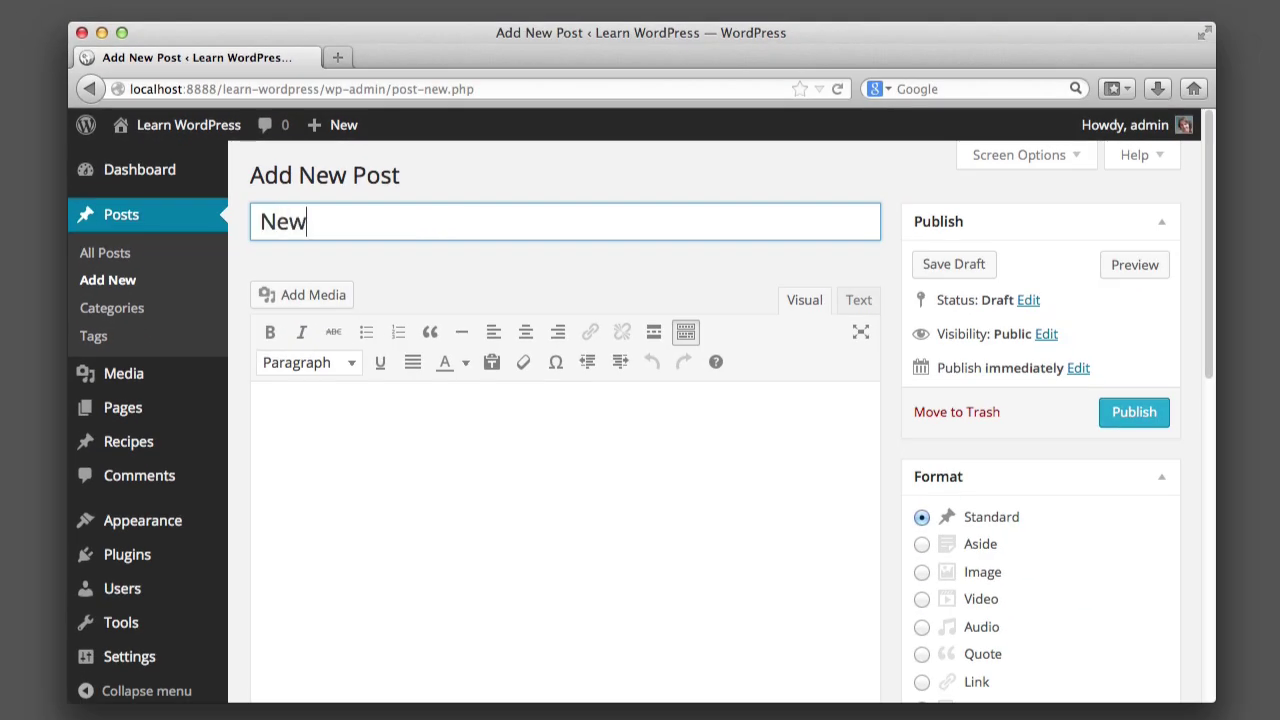
pyautogui.write(' Example Post')
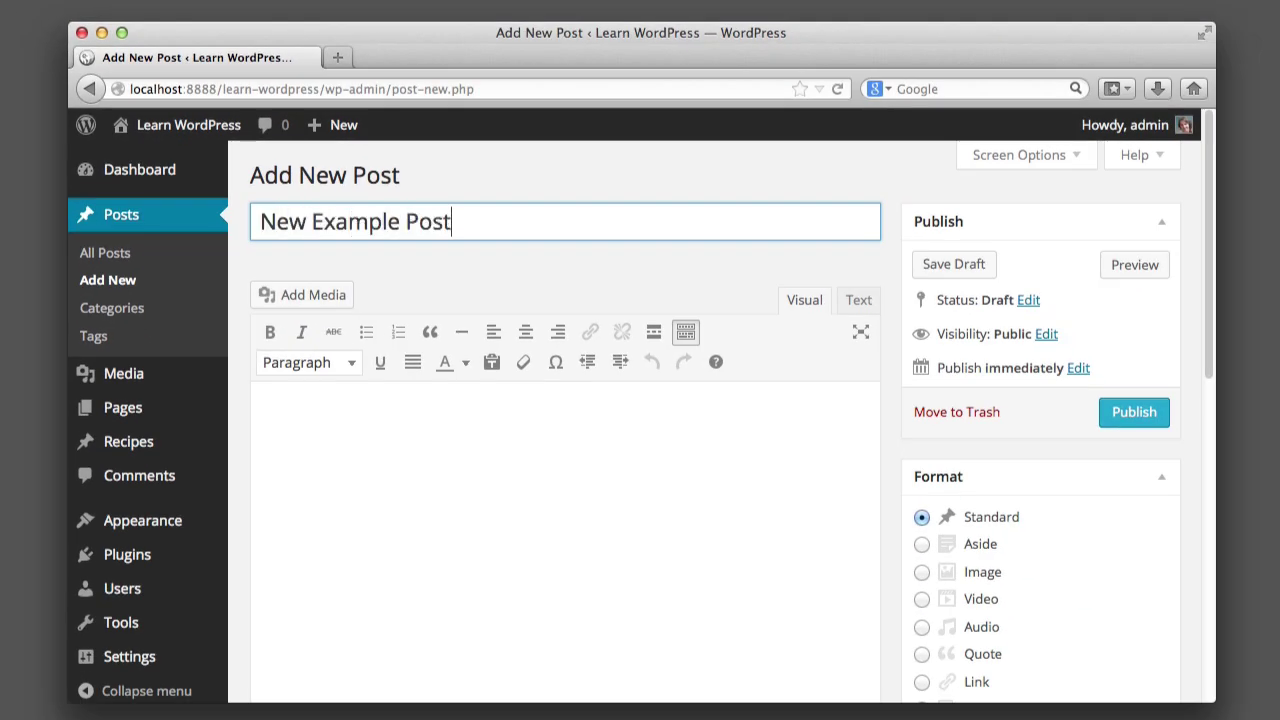
# Enter "This is the body text area. Lorem ipsum dummy text." as the body of the new post.
pyautogui.click(605, 551)
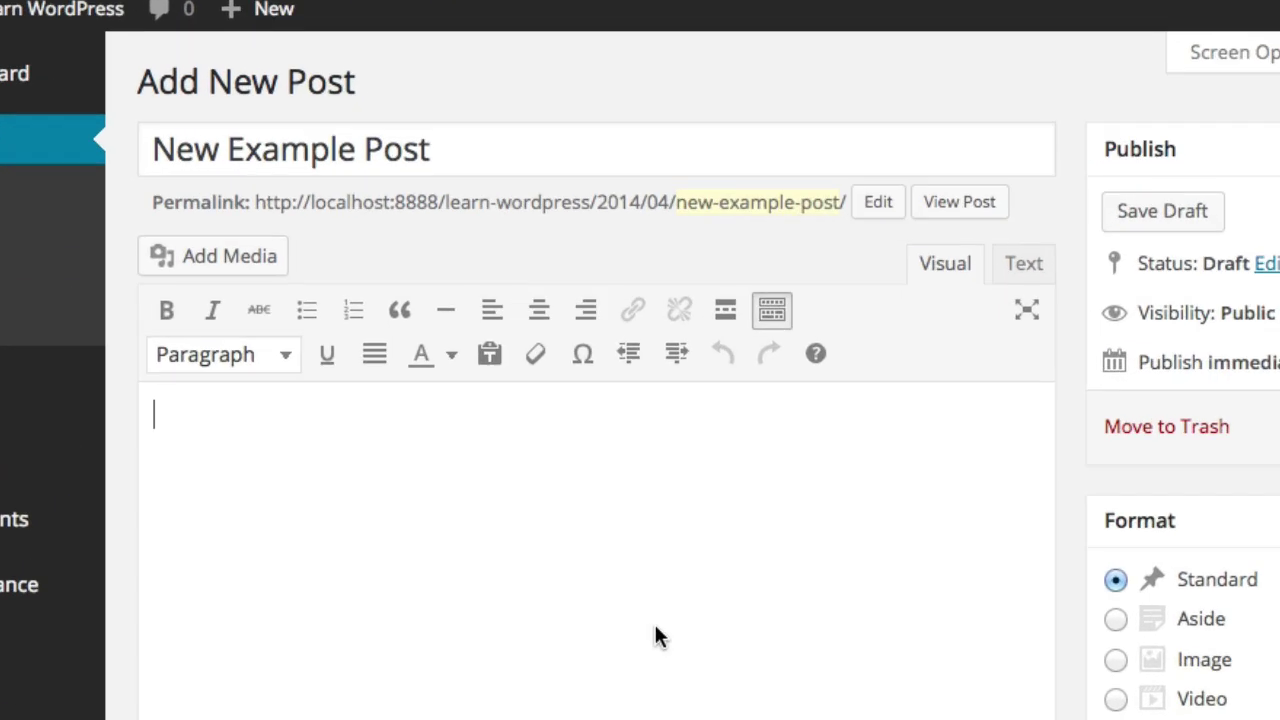
pyautogui.write('This is the')
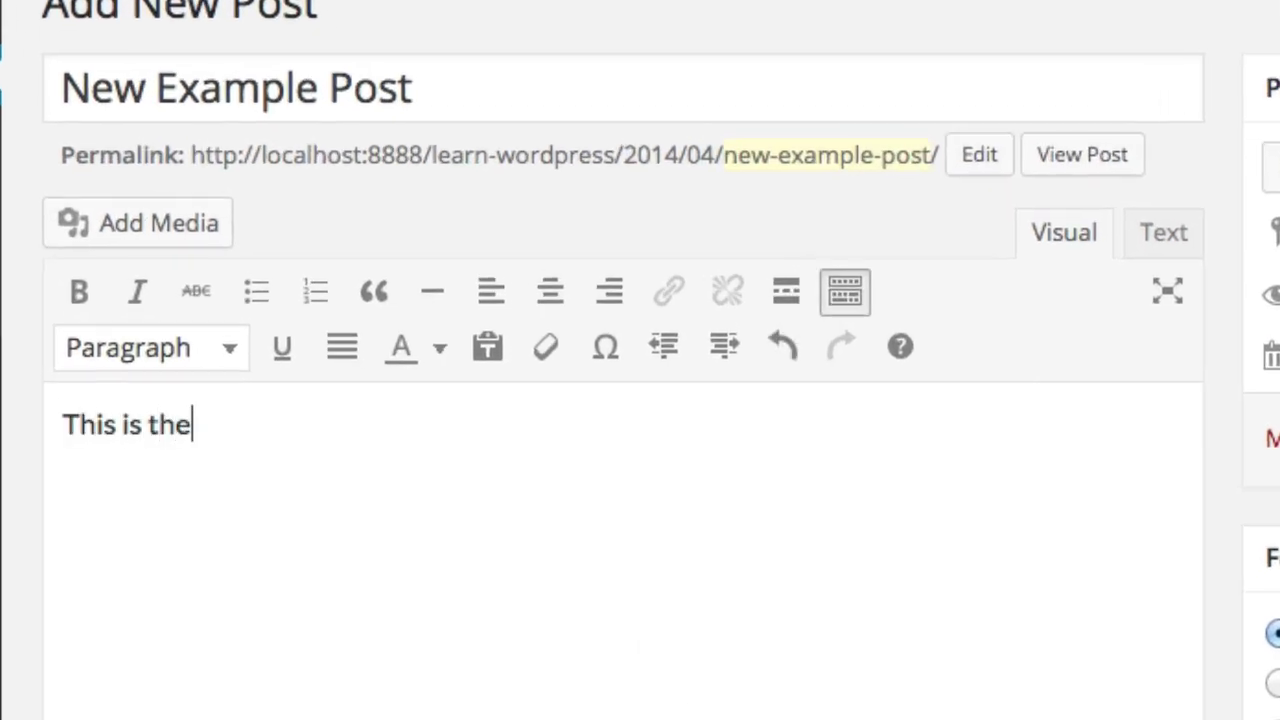
pyautogui.write(' body text area.')
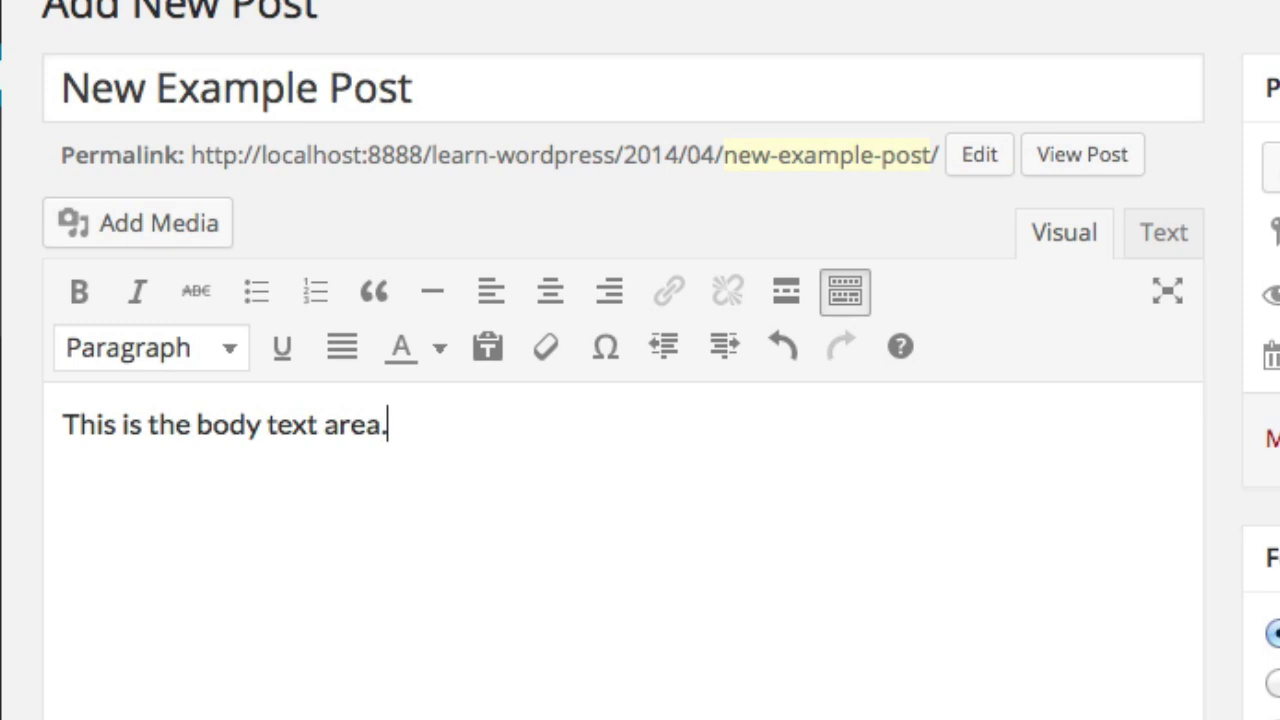
pyautogui.write('  Lorem ipsum')
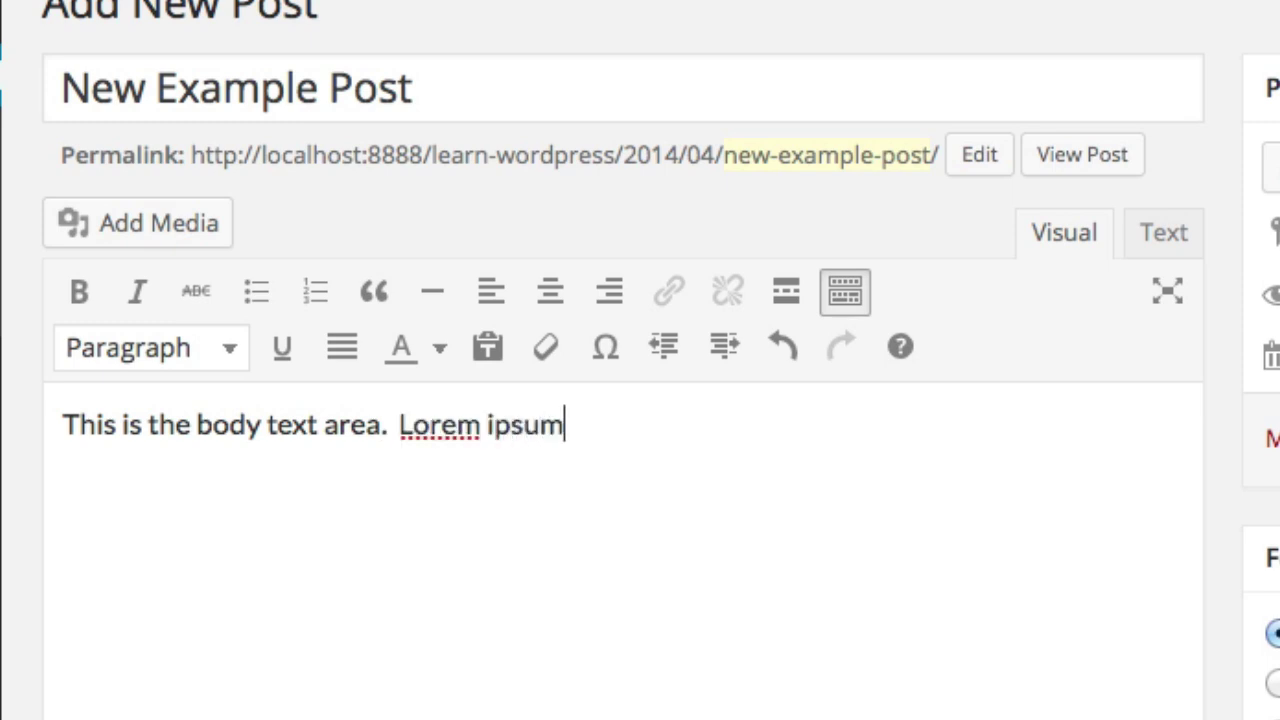
pyautogui.write(' dum')
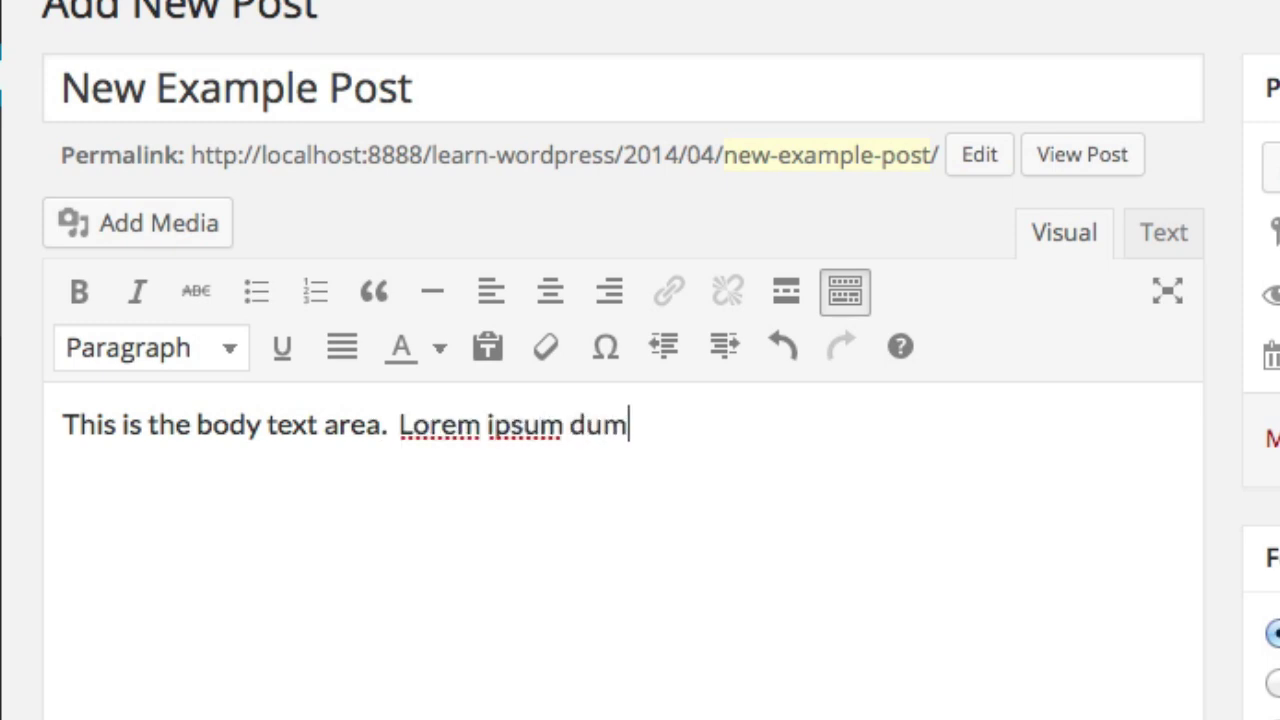
pyautogui.write('my text.')
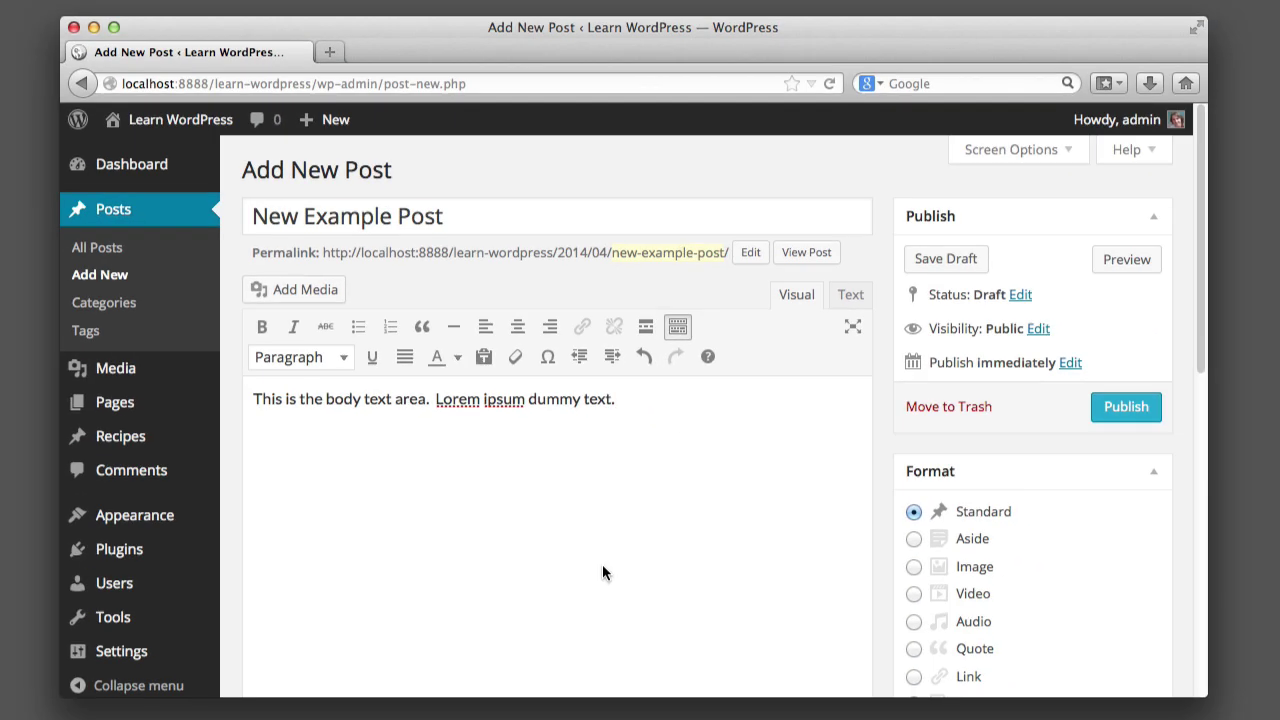
# Assign the post to the News category and publish it.
pyautogui.scroll(-2, 711, 518)
pyautogui.scroll(-5, 711, 518)
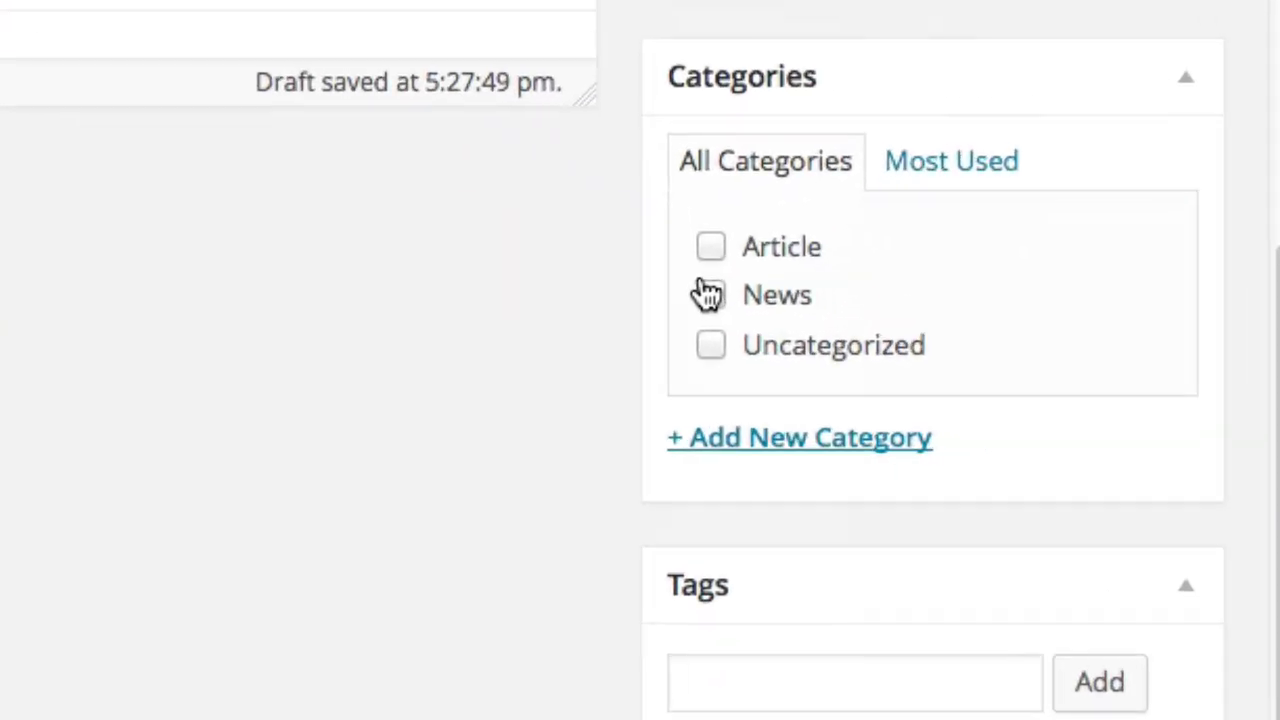
pyautogui.click(734, 441)
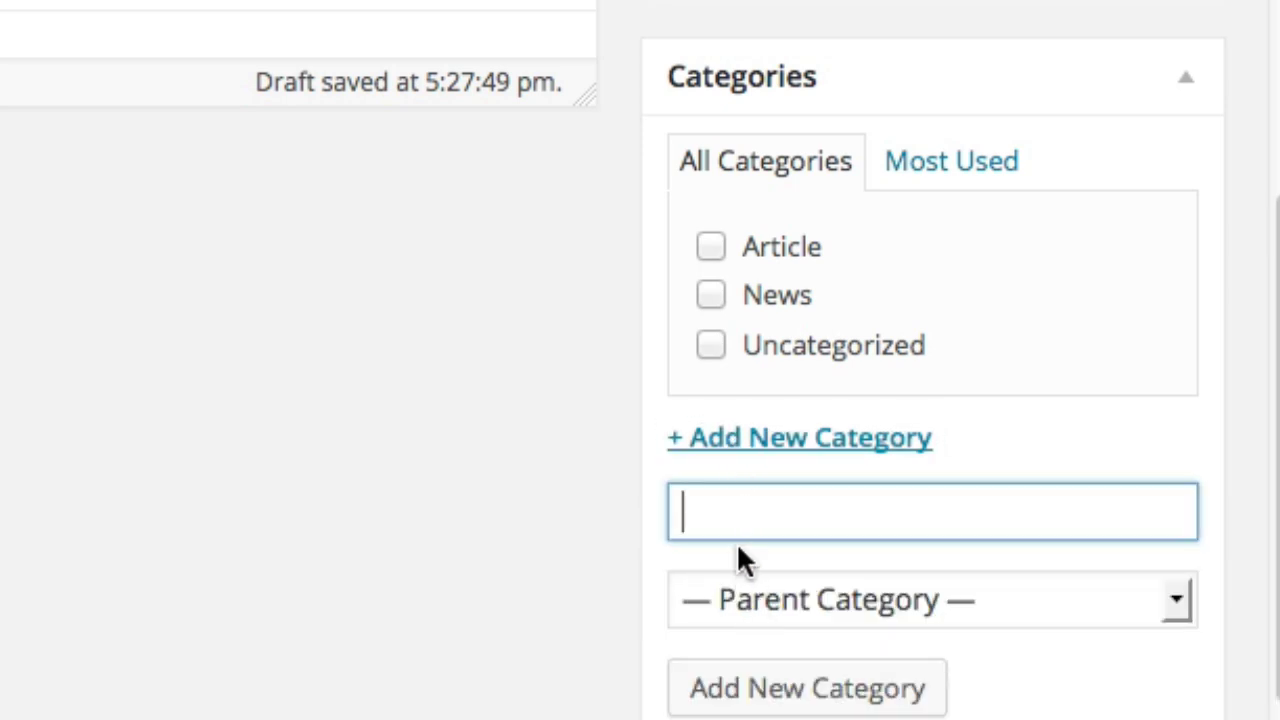
pyautogui.click(710, 294)
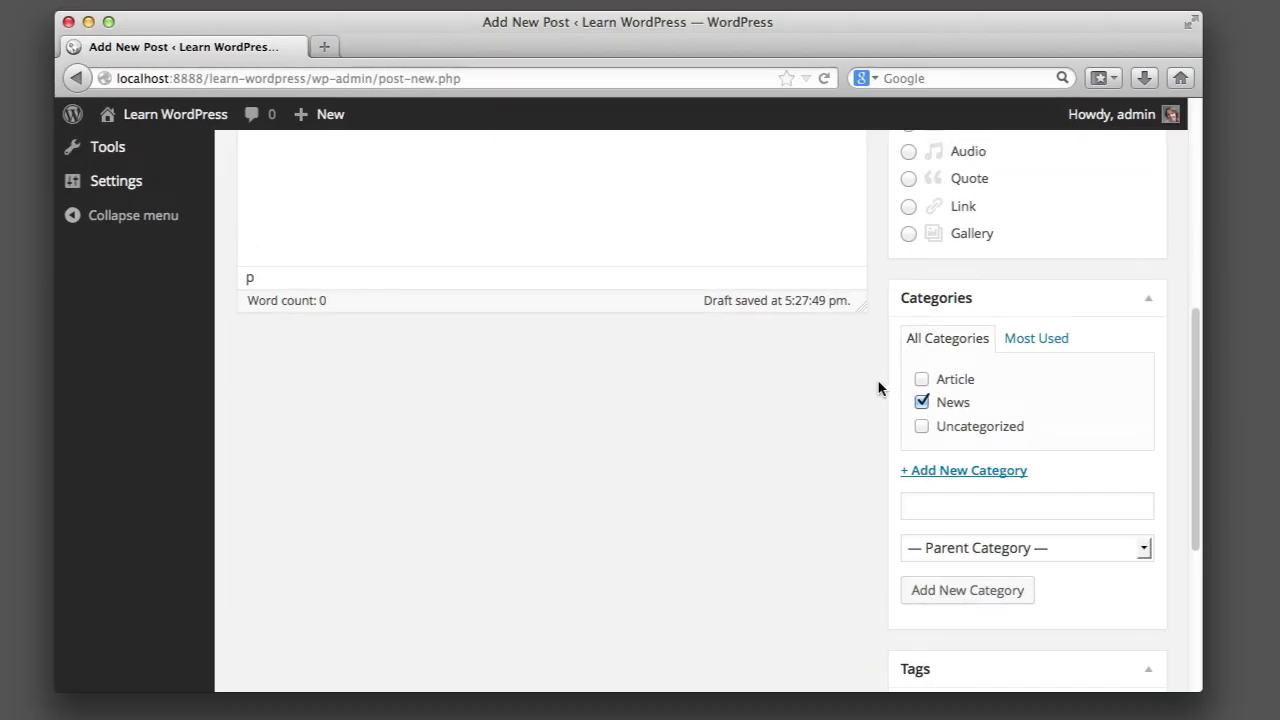
pyautogui.scroll(10, 870, 390)
pyautogui.click(1100, 405)
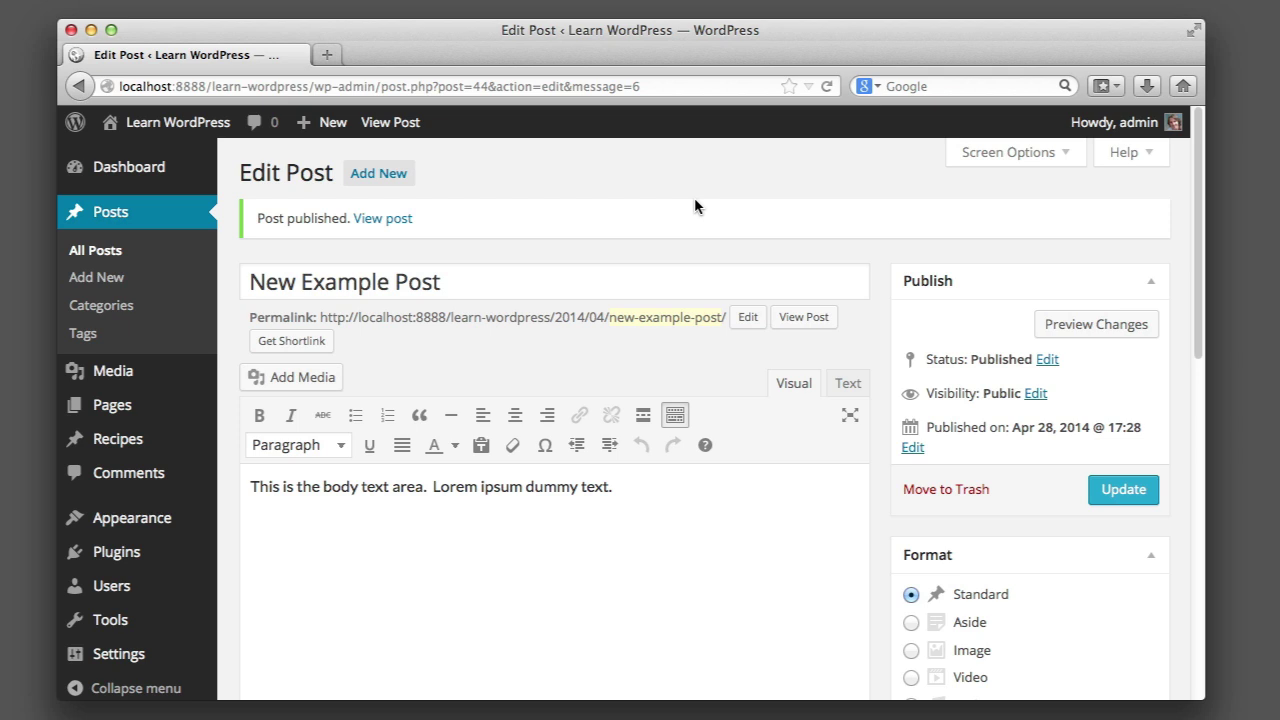
# Check the new post in the list of all posts and open the list of pages.
pyautogui.click(99, 219)
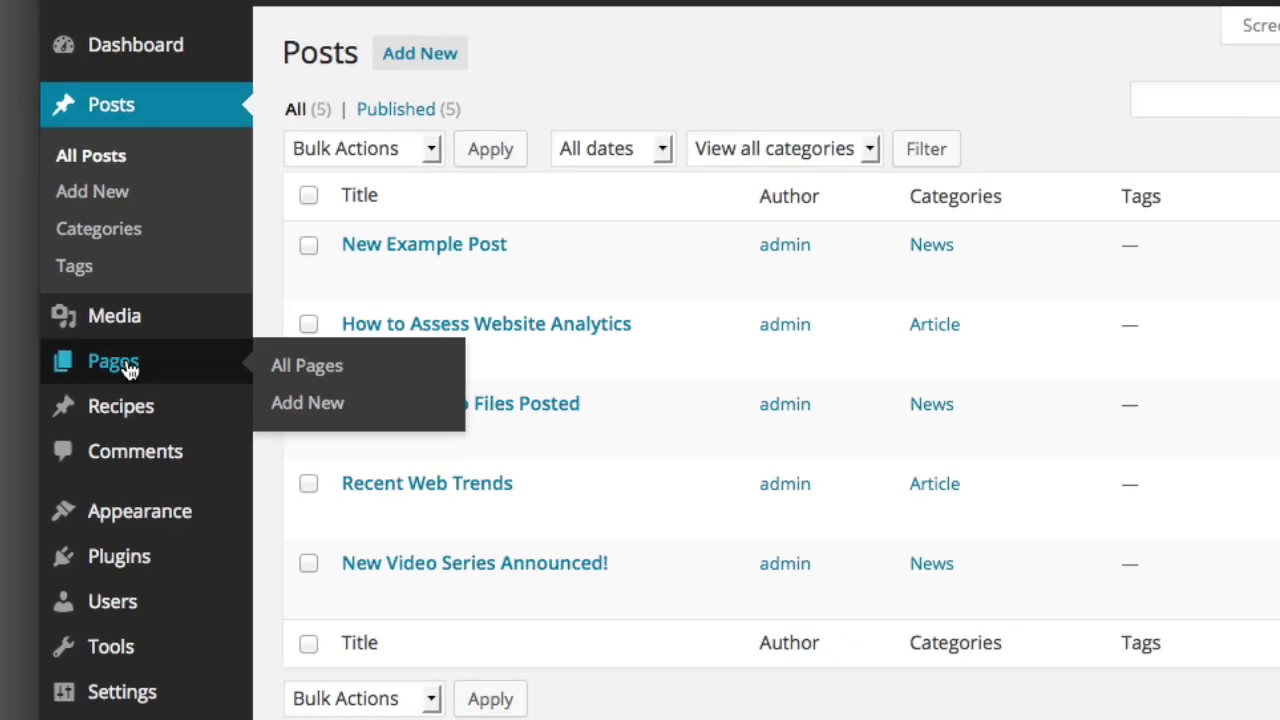
pyautogui.click(115, 405)
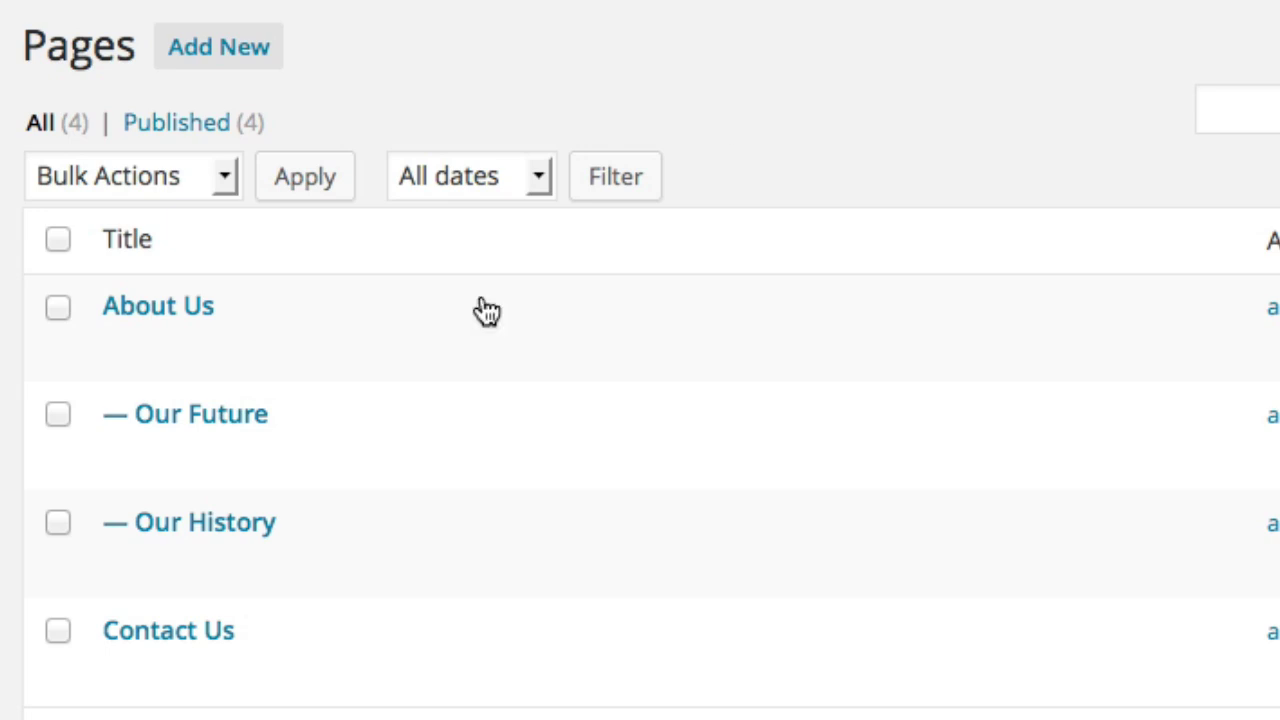
pyautogui.moveTo(196, 522)
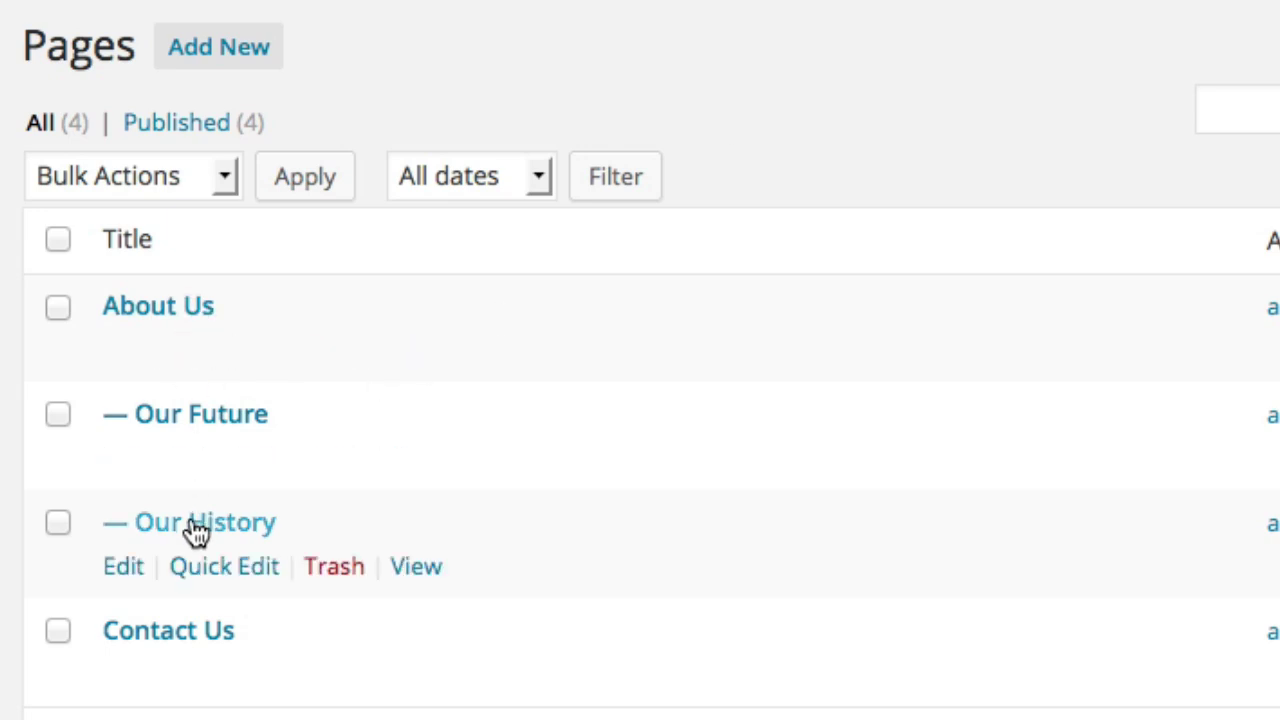
pyautogui.moveTo(206, 623)
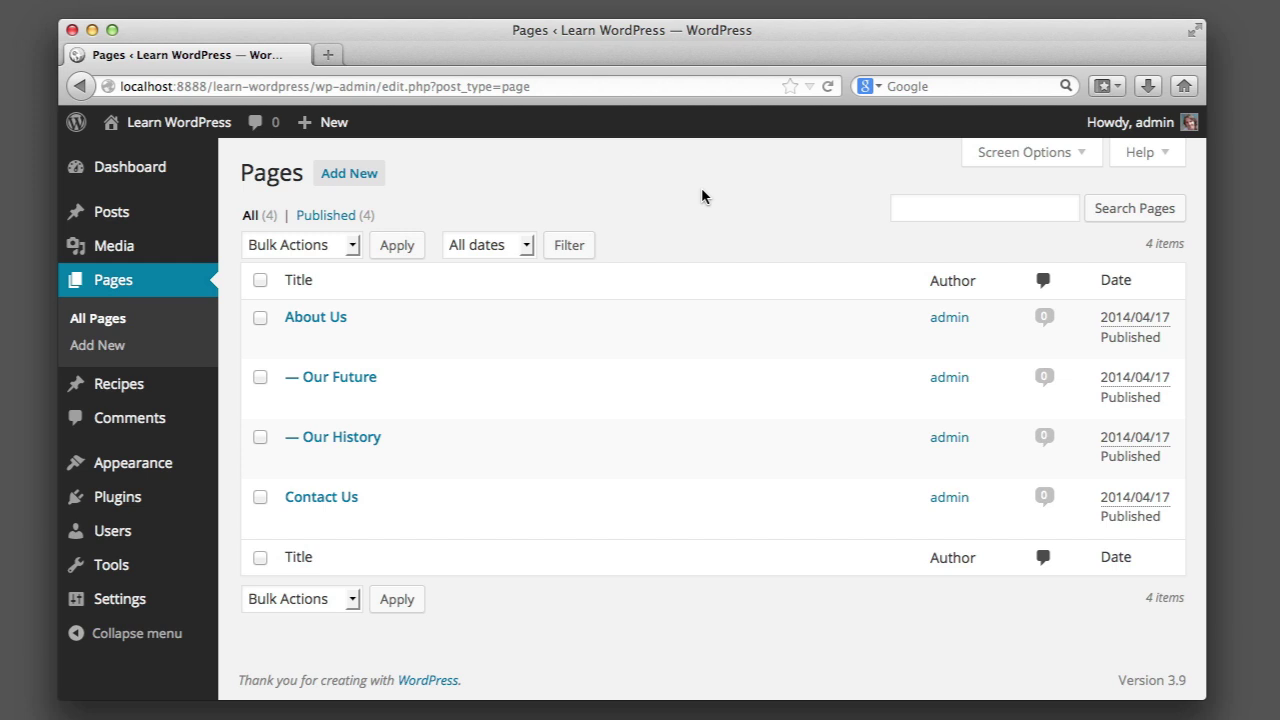
# Open the About Us page for editing and bold its text from "met, consectetur" through "incididunt ut lab".
pyautogui.click(318, 318)
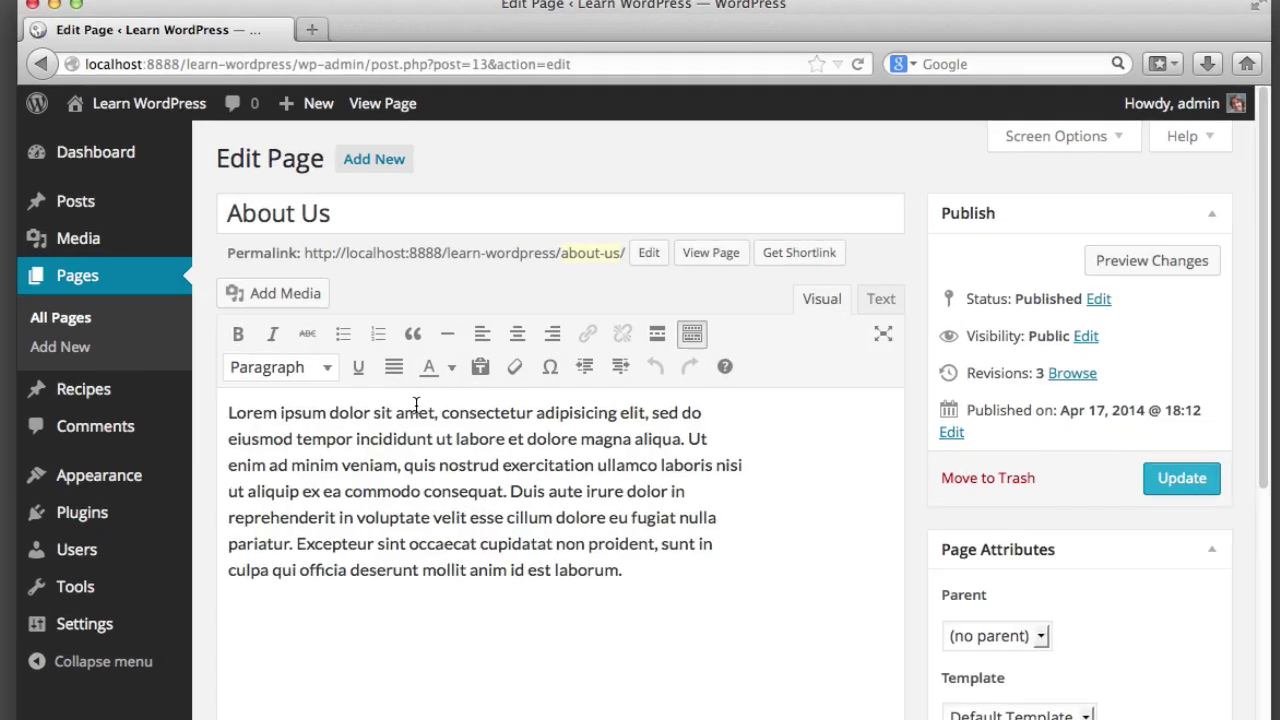
pyautogui.moveTo(413, 410); pyautogui.dragTo(487, 437)
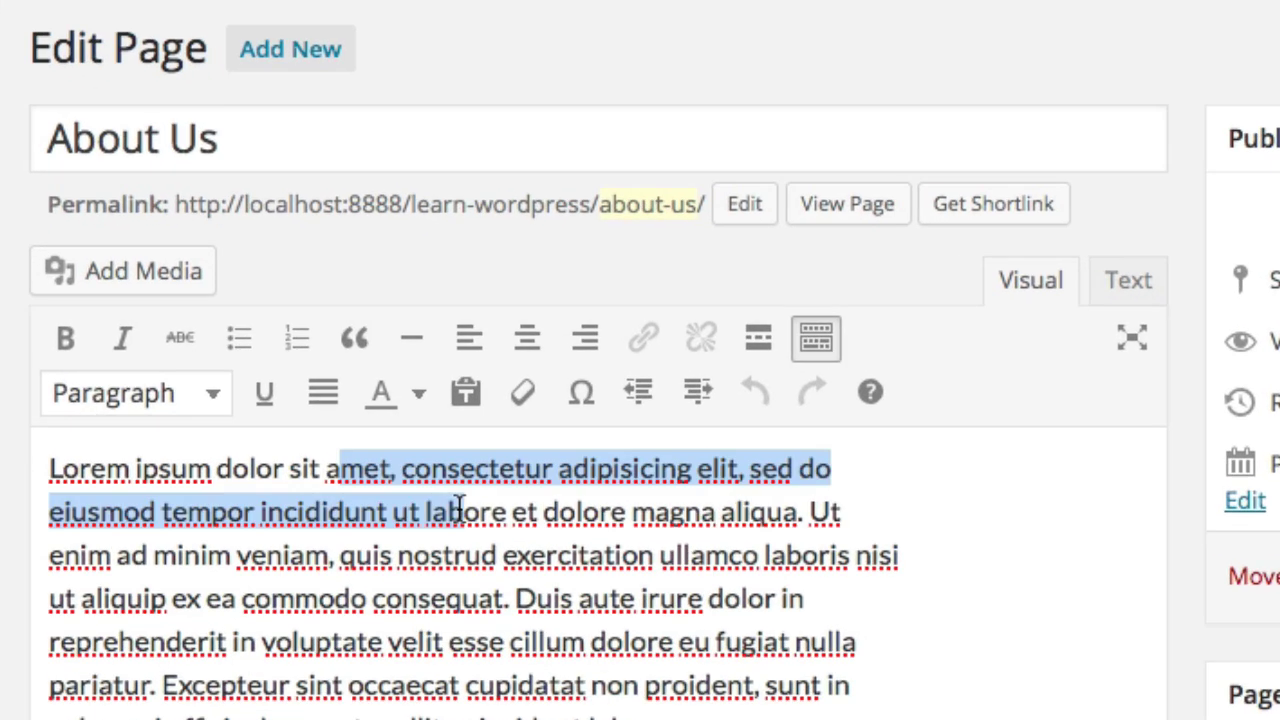
pyautogui.click(82, 346)
# Insert the paragraph "New paragraphs." at the start of the About Us page body and update the page.
pyautogui.click(54, 468)
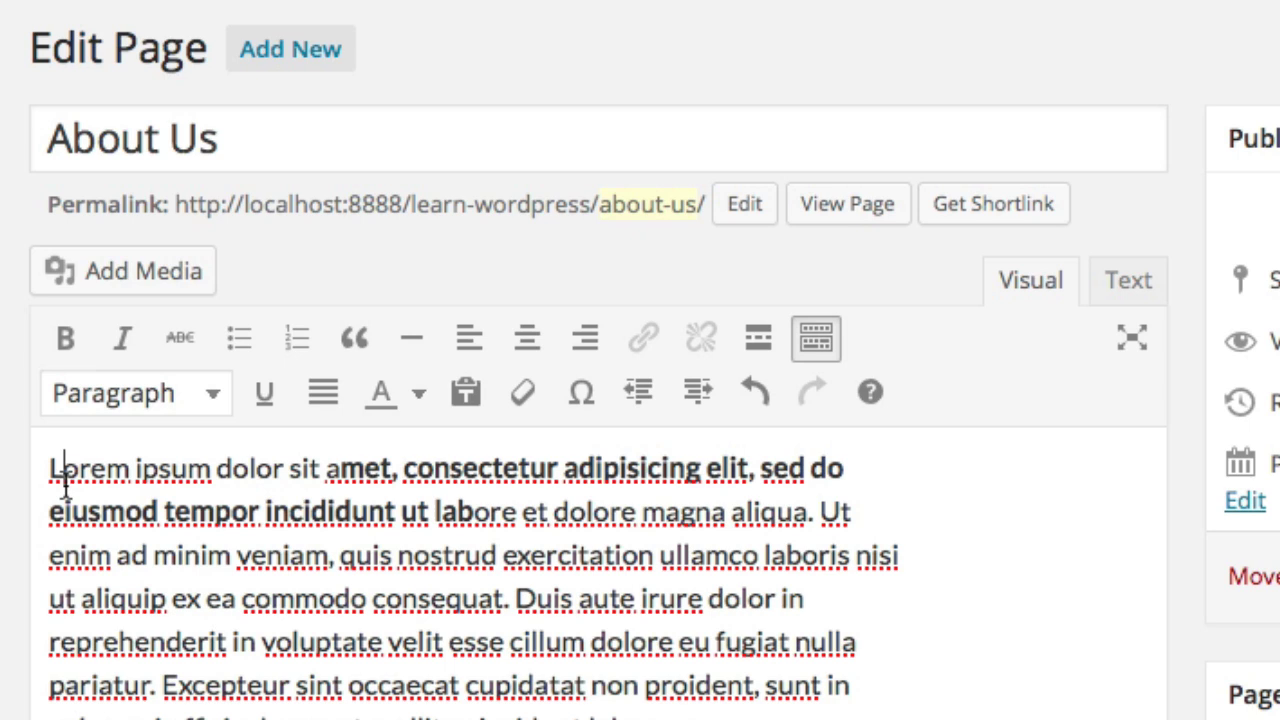
pyautogui.press('Return')
pyautogui.write('New paragraphs.')
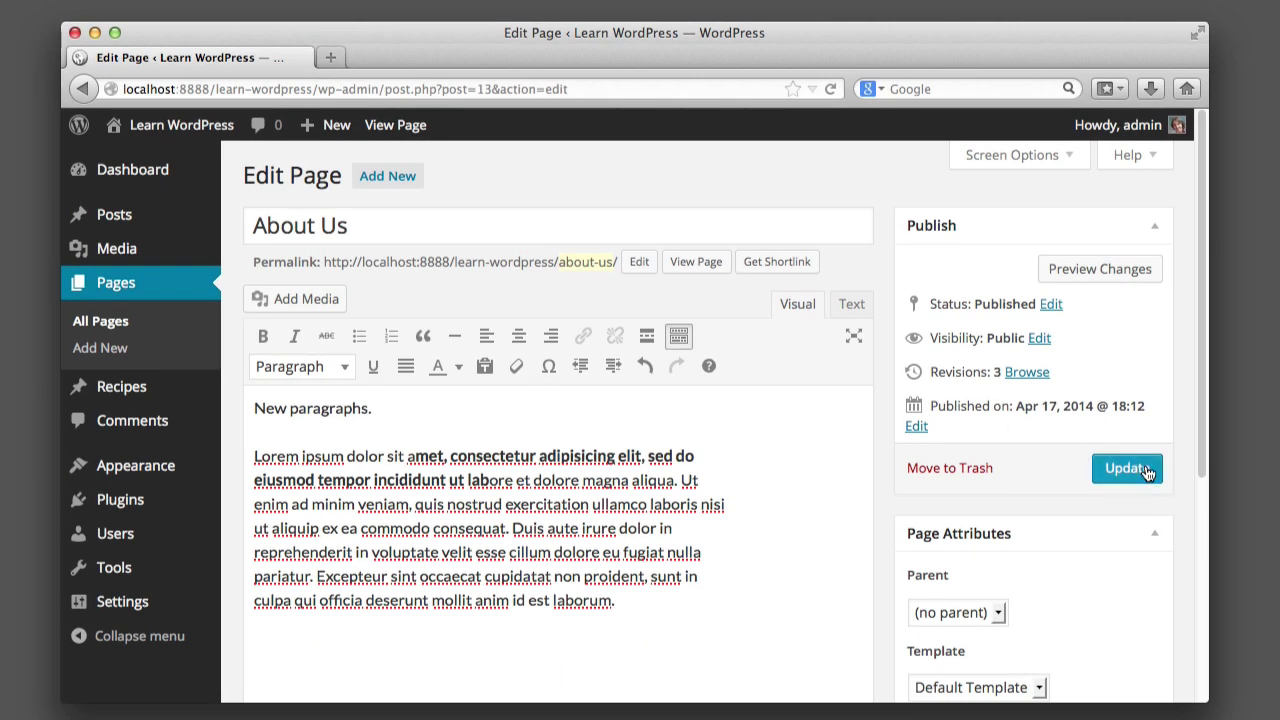
pyautogui.click(1140, 468)
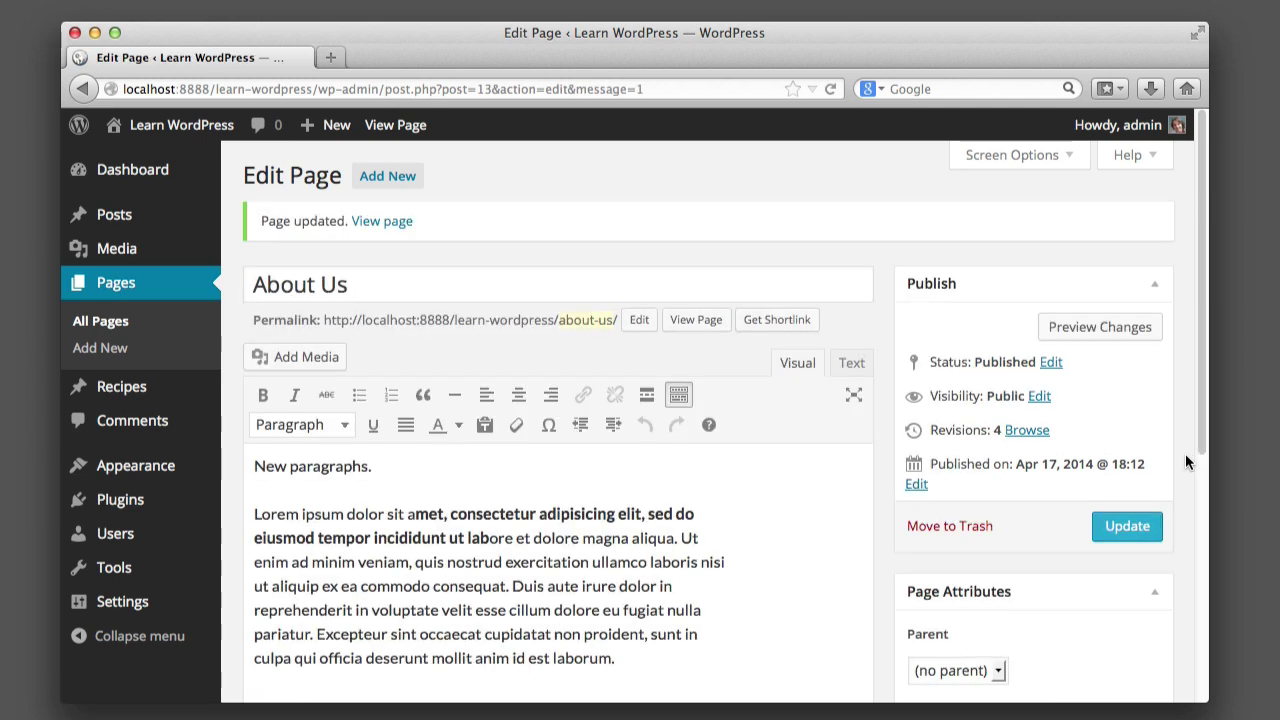
pyautogui.moveTo(590, 64); pyautogui.dragTo(587, 61)
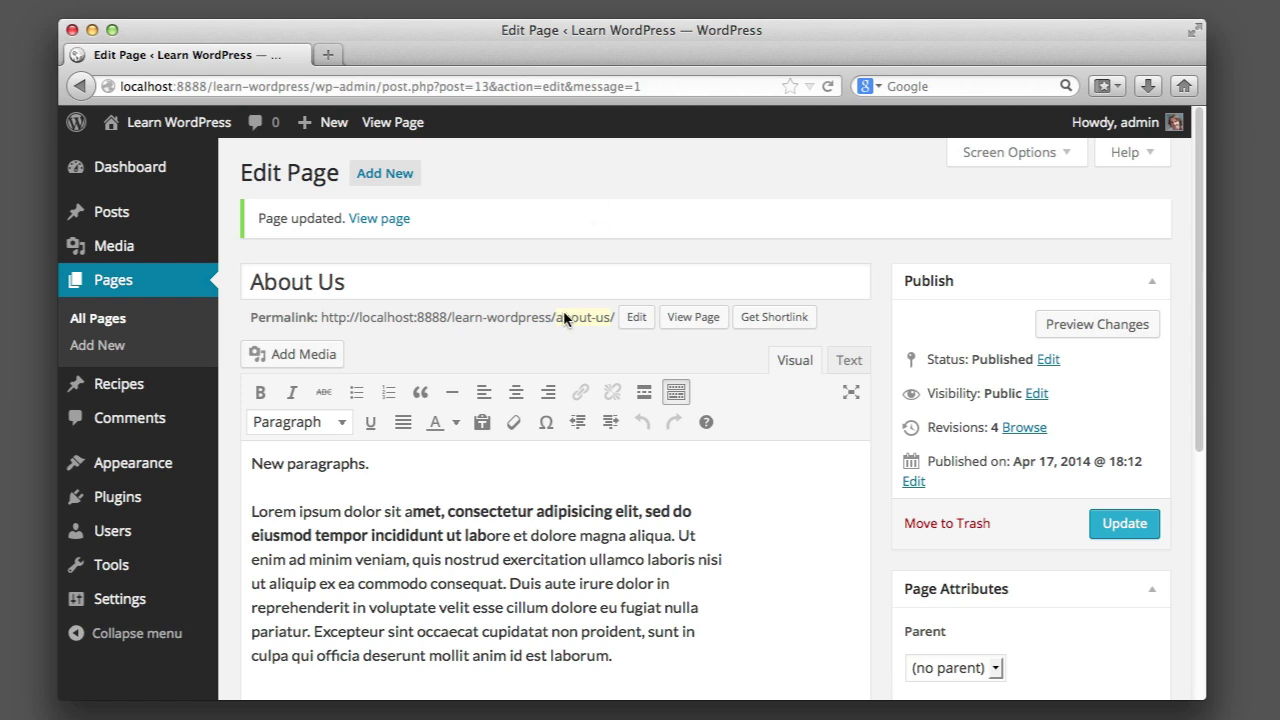
pyautogui.scroll(-1, 594, 339)
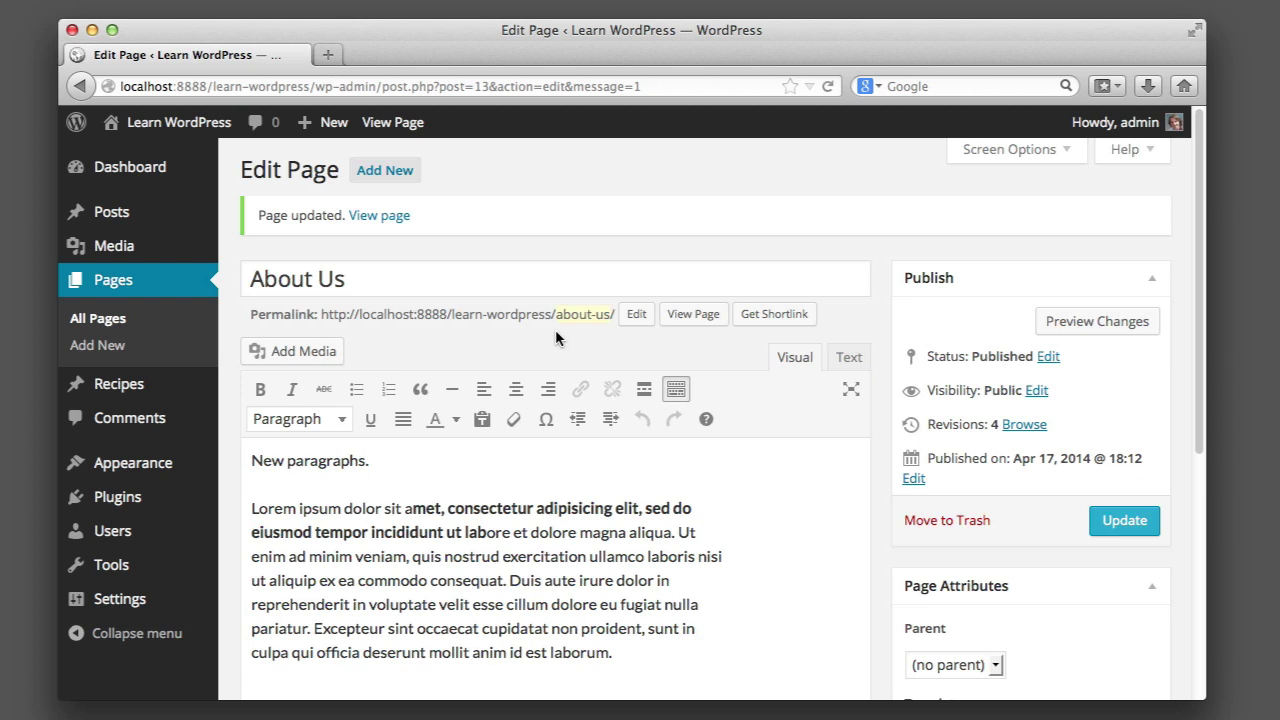
pyautogui.click(434, 281)
pyautogui.click(457, 580)
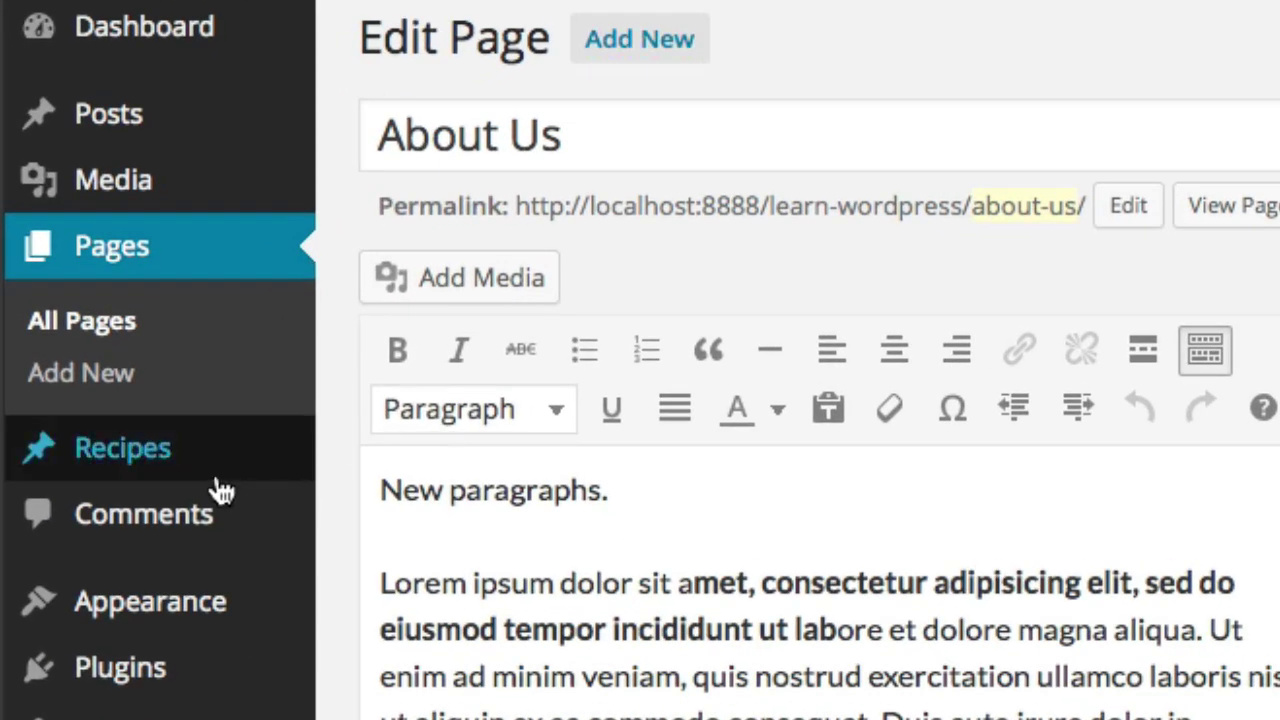
# Go to the list of recipes and open the Potato Salad recipe for editing.
pyautogui.moveTo(145, 394)
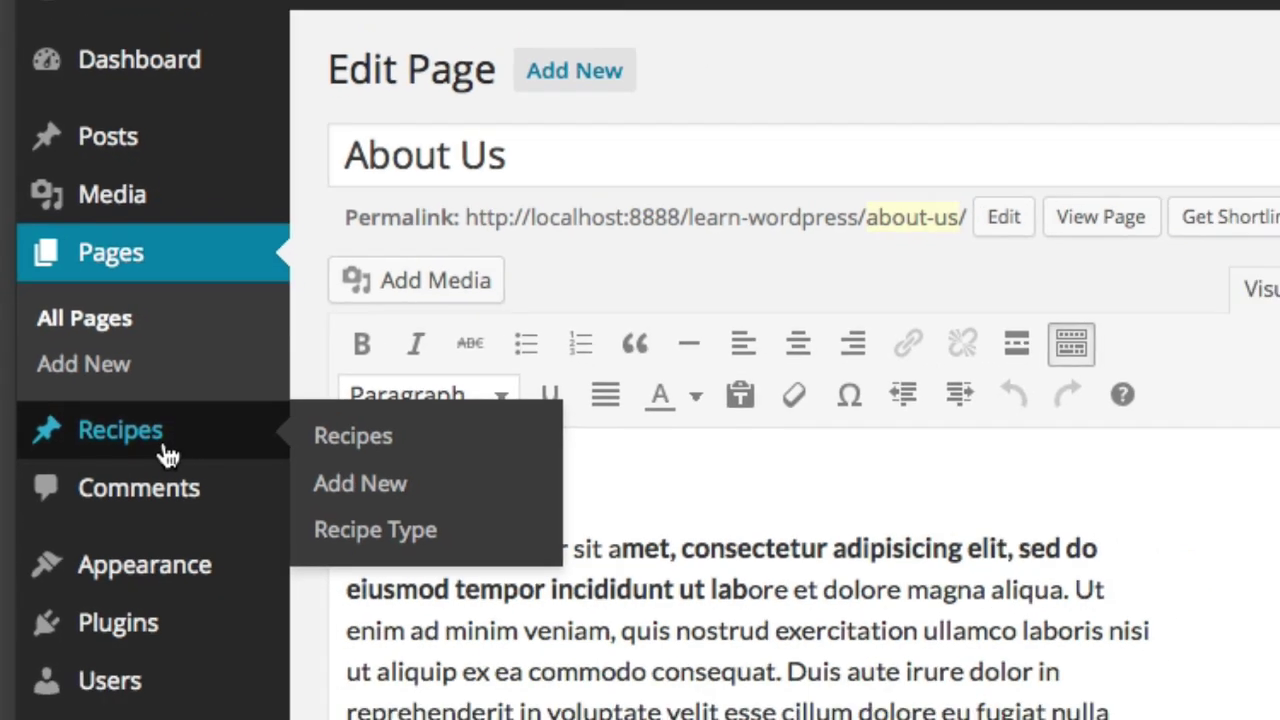
pyautogui.click(175, 477)
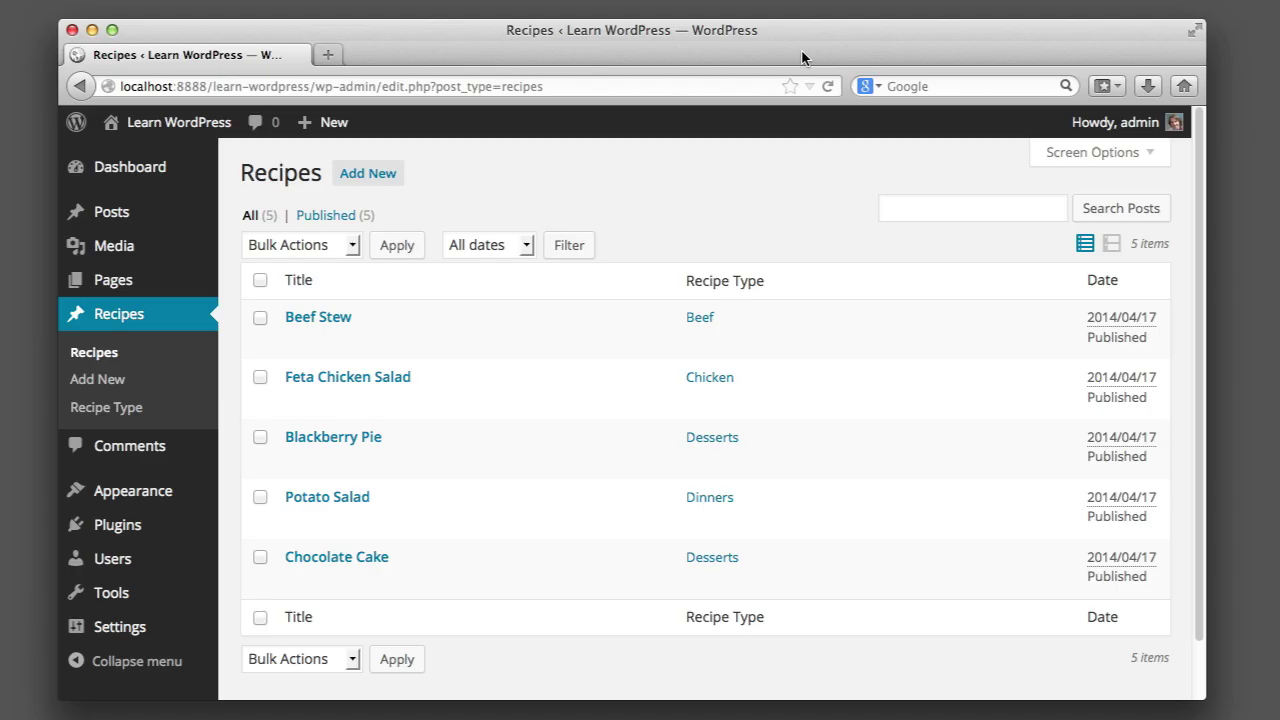
pyautogui.click(356, 500)
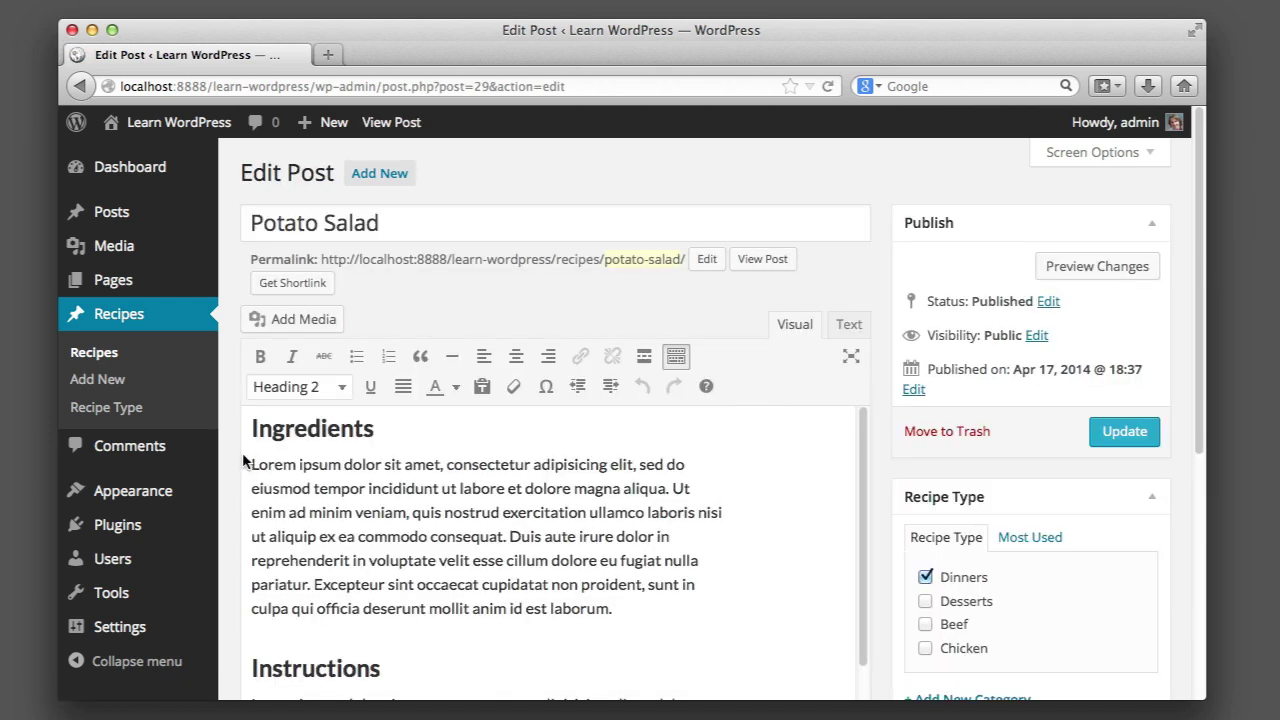
# Examine the Potato Salad recipe's Ingredients and Instructions text, along with its Recipe Type, Featured Image and Excerpt settings.
pyautogui.moveTo(272, 434); pyautogui.dragTo(401, 513)
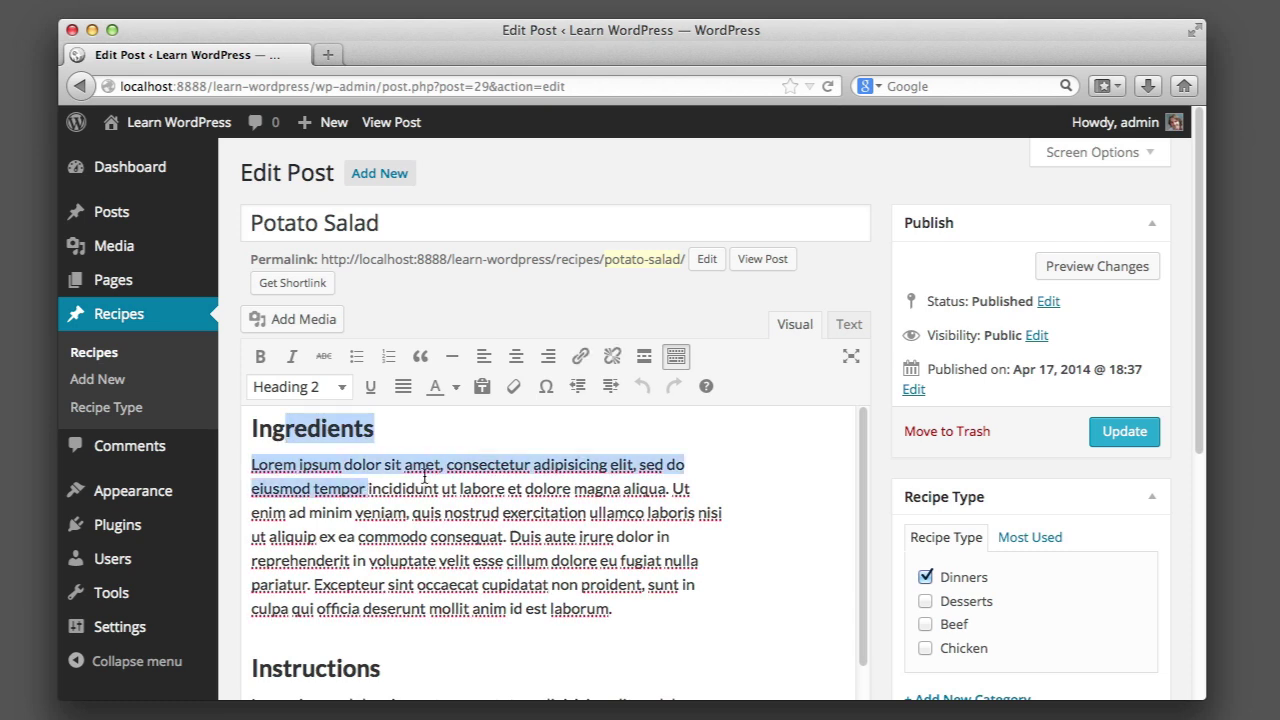
pyautogui.scroll(-2, 401, 513)
pyautogui.click(401, 513)
pyautogui.scroll(-6, 380, 525)
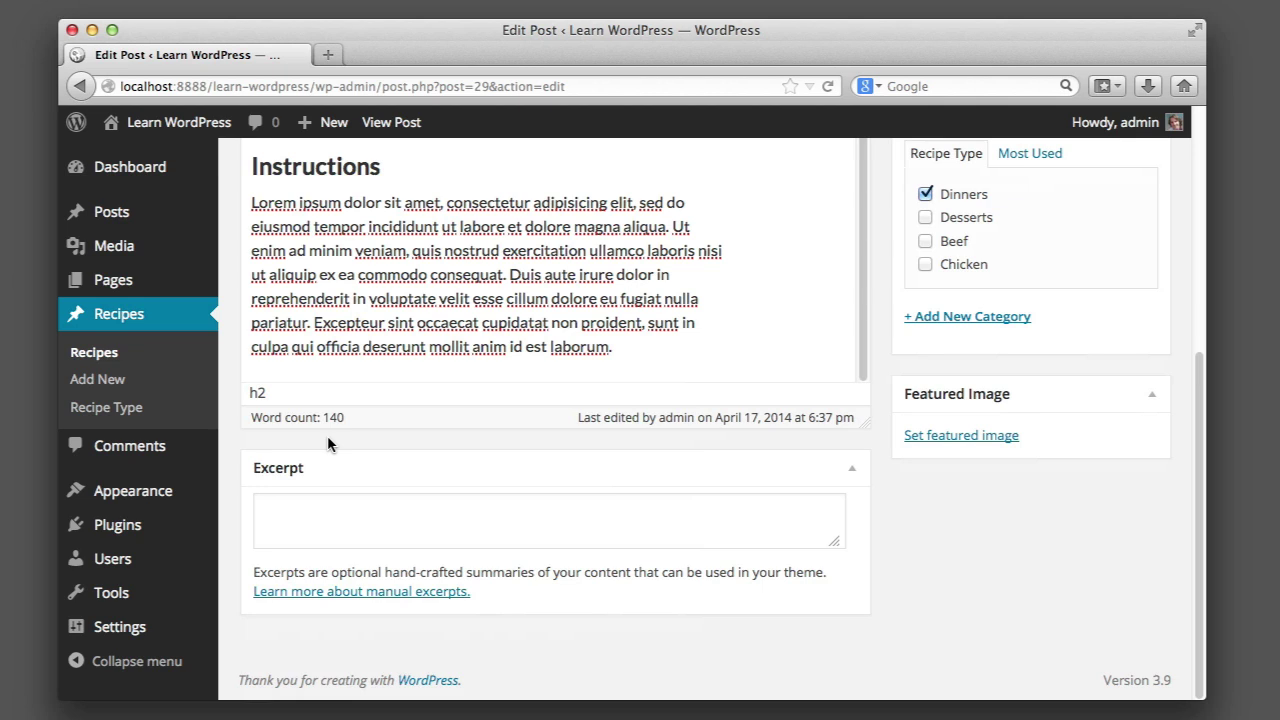
pyautogui.scroll(5, 327, 435)
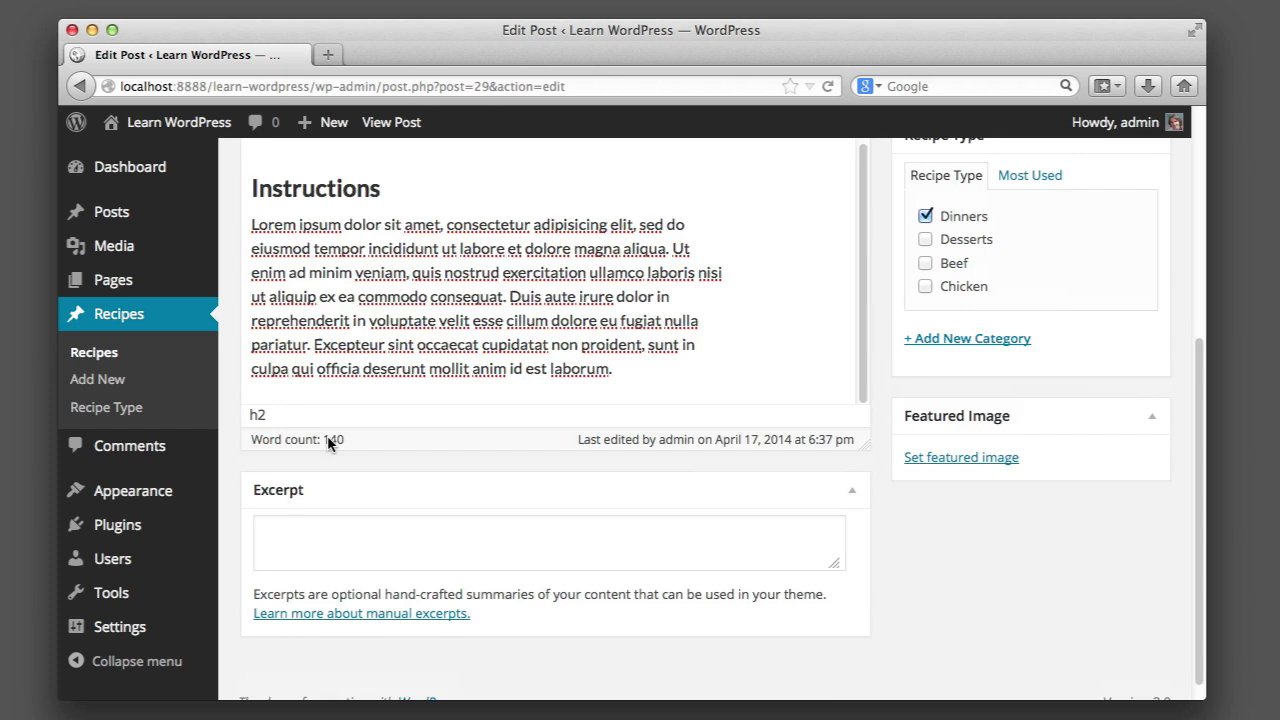
pyautogui.moveTo(305, 345); pyautogui.dragTo(398, 530)
pyautogui.click(398, 530)
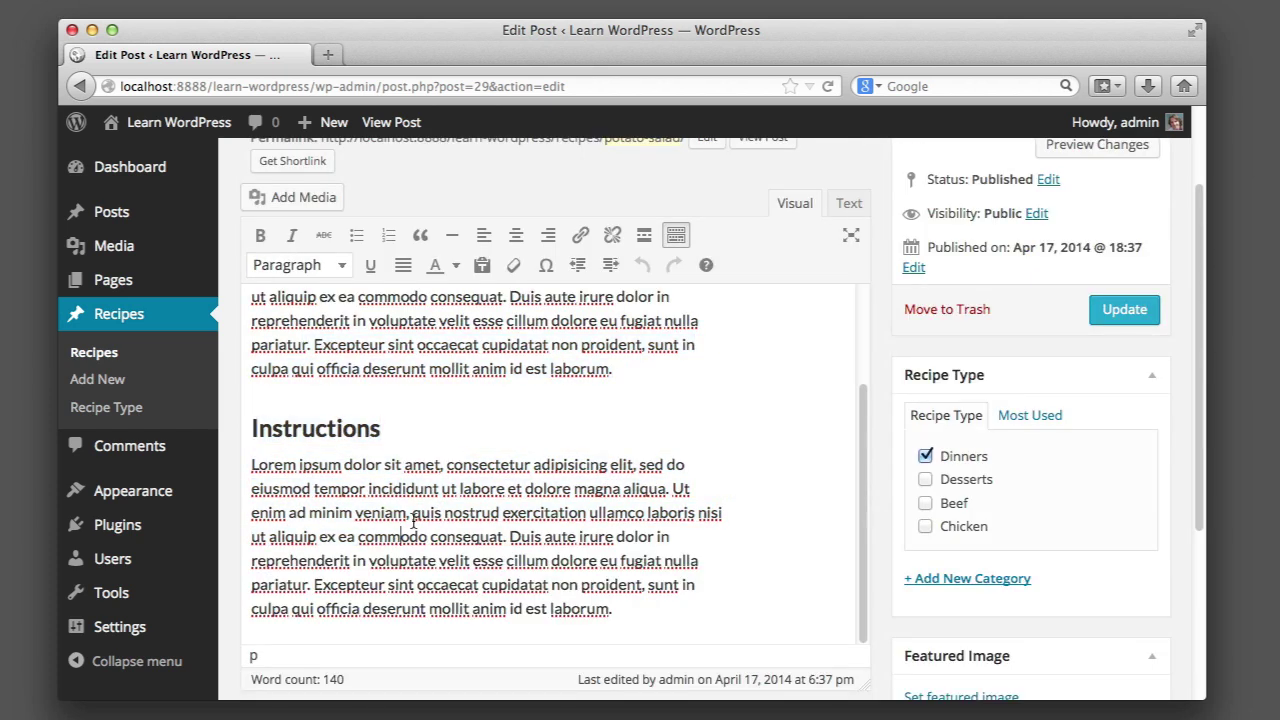
pyautogui.scroll(-2, 414, 521)
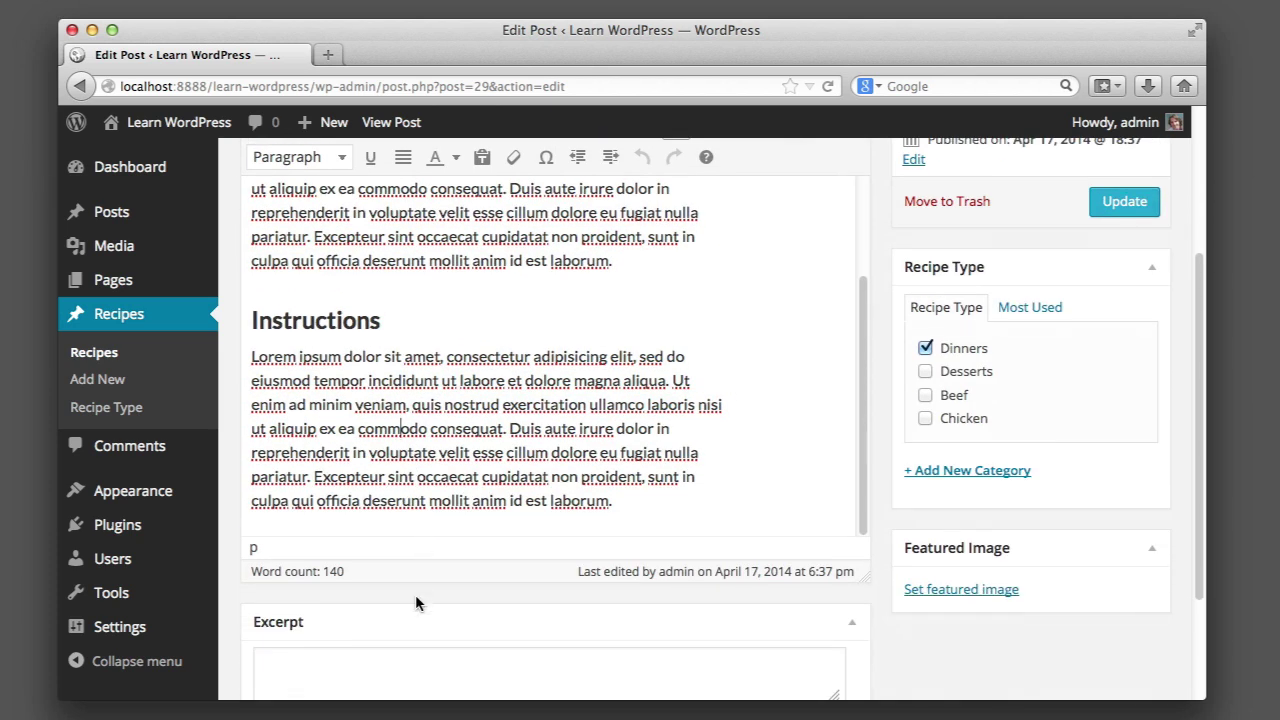